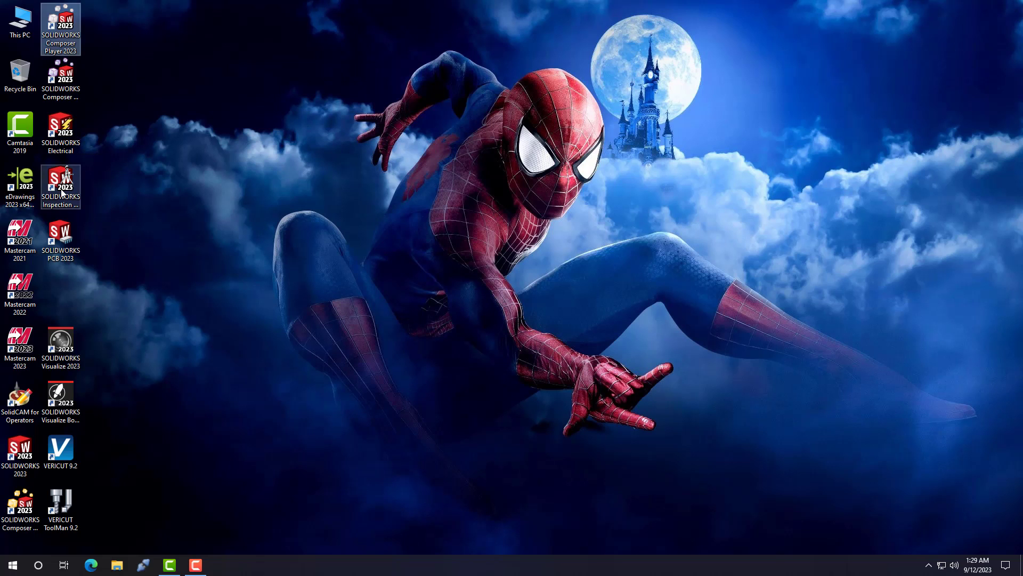
Launch SOLIDWORKS 2023 from the desktop and create a blank part, Part1.
{"action": "double_click", "coordinate": [21, 451]}
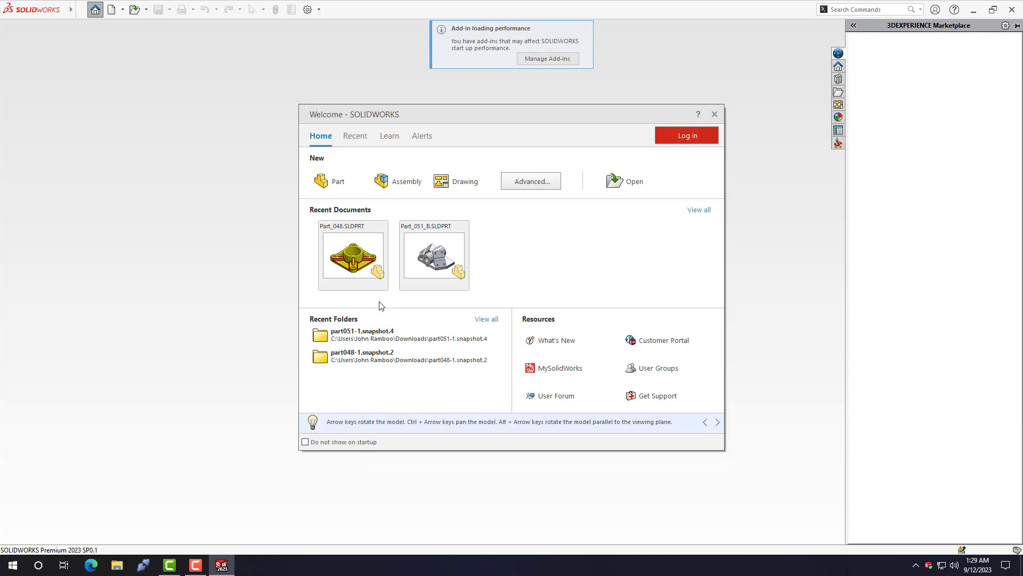
{"action": "left_click", "coordinate": [335, 182]}
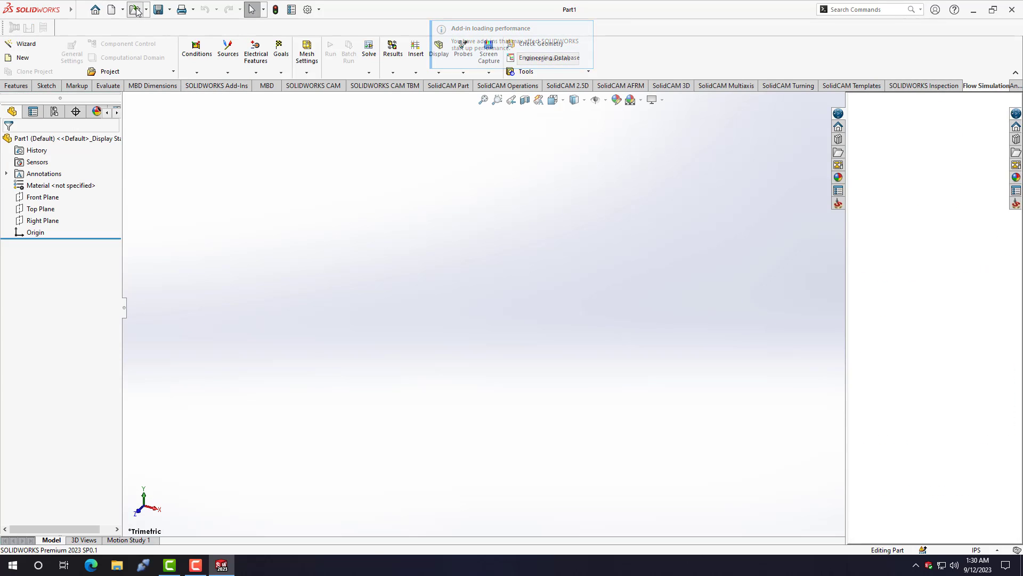
Open the Part30_SI_C part file from G:\Solidworks sample.
{"action": "key", "text": "ctrl+o"}
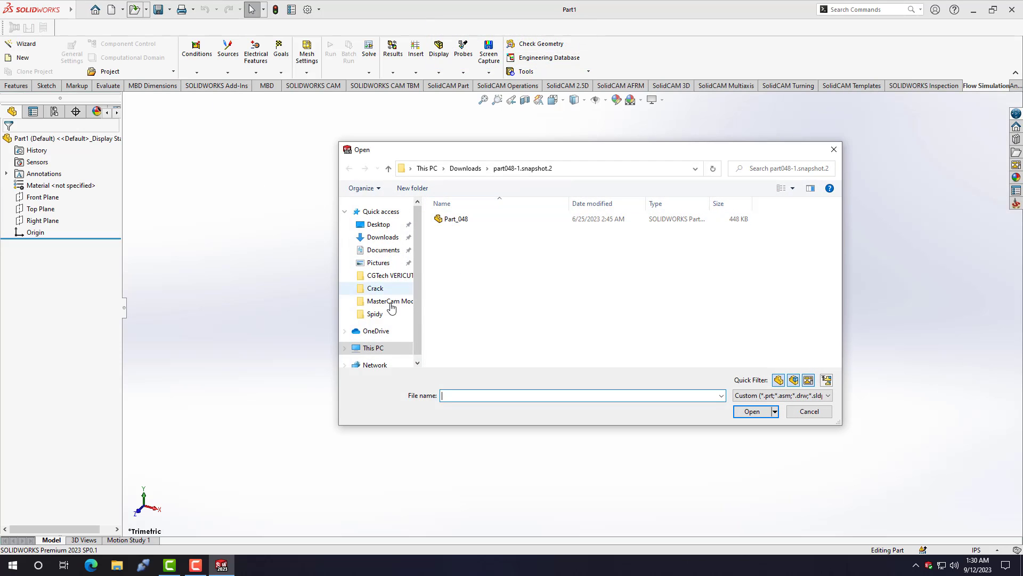
{"action": "scroll", "coordinate": [417, 353], "scroll_direction": "down", "scroll_amount": 2}
{"action": "left_click", "coordinate": [345, 330]}
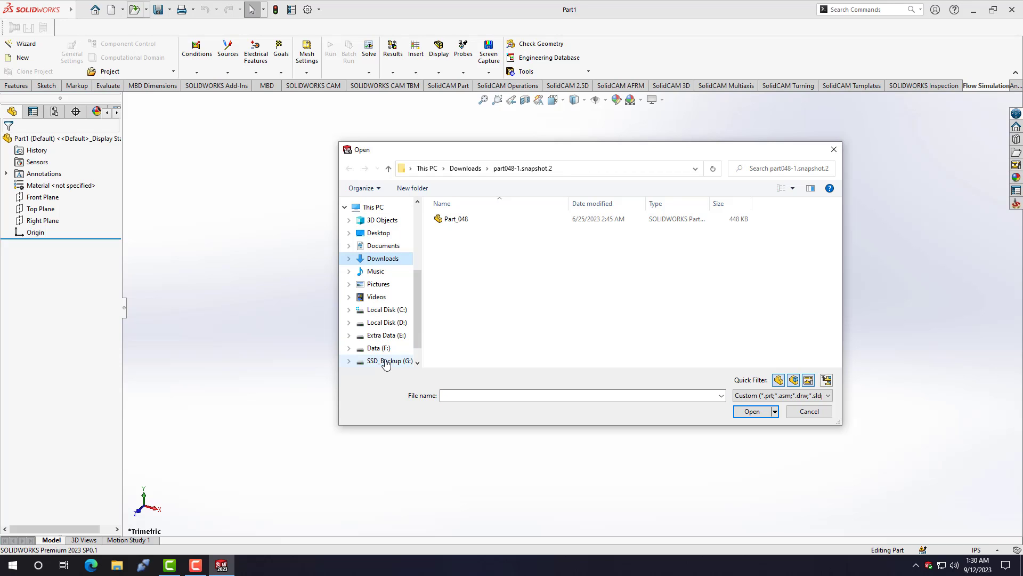
{"action": "left_click", "coordinate": [386, 363]}
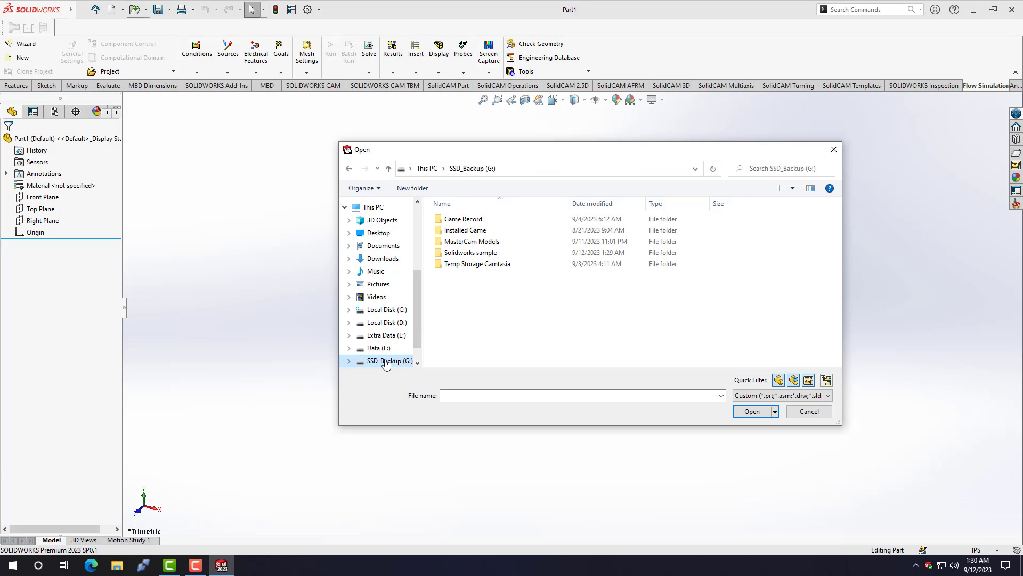
{"action": "double_click", "coordinate": [478, 254]}
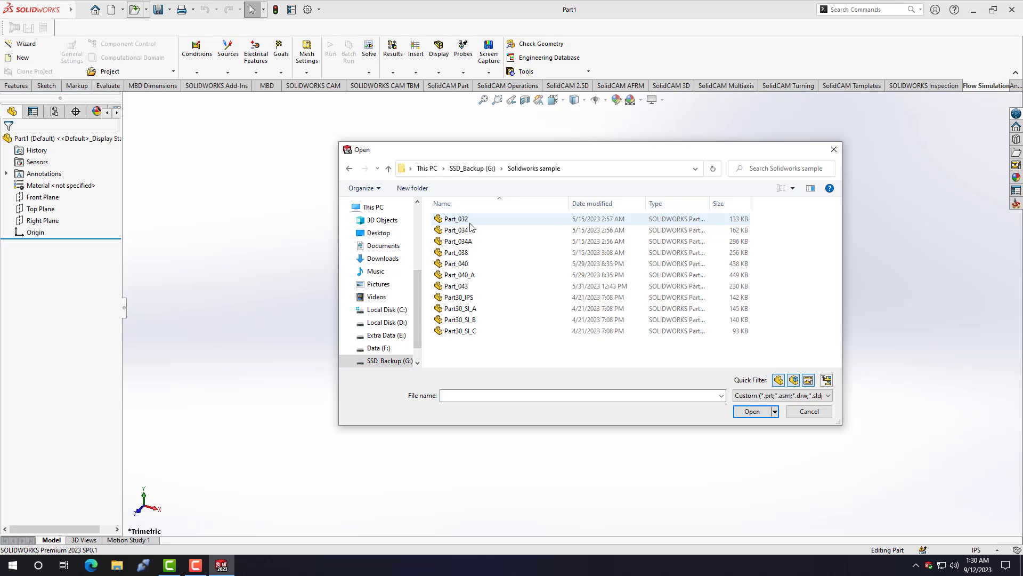
{"action": "left_click", "coordinate": [468, 331]}
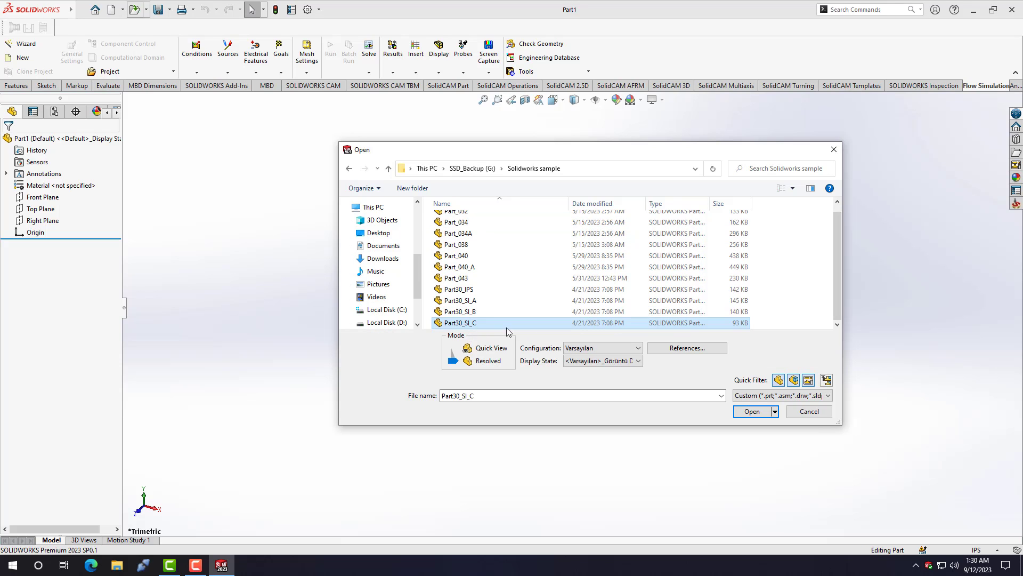
{"action": "left_click", "coordinate": [768, 411]}
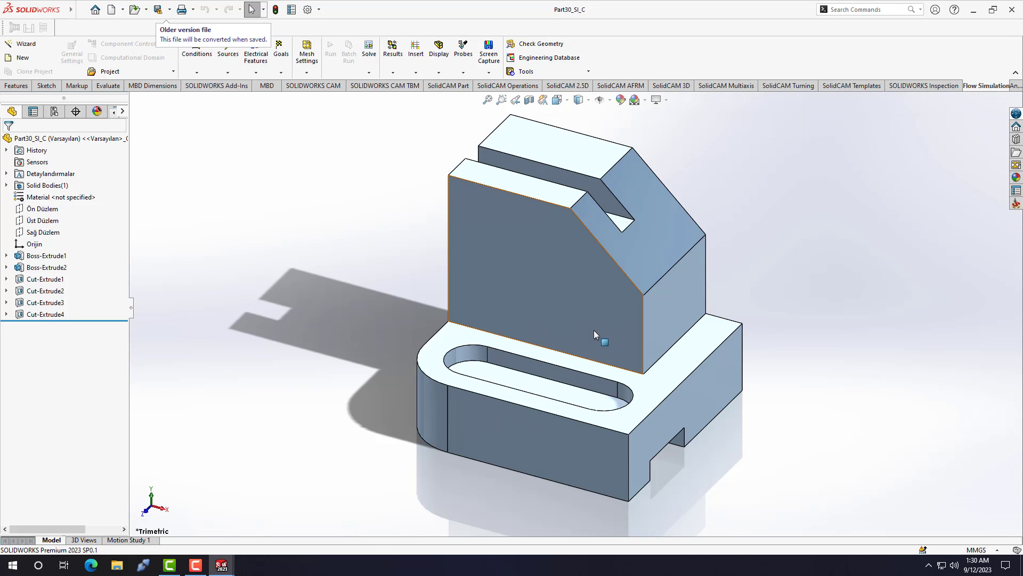
View the part from the left and top, picking faces of Boss-Extrude1 and Boss-Extrude2.
{"action": "left_click", "coordinate": [603, 312]}
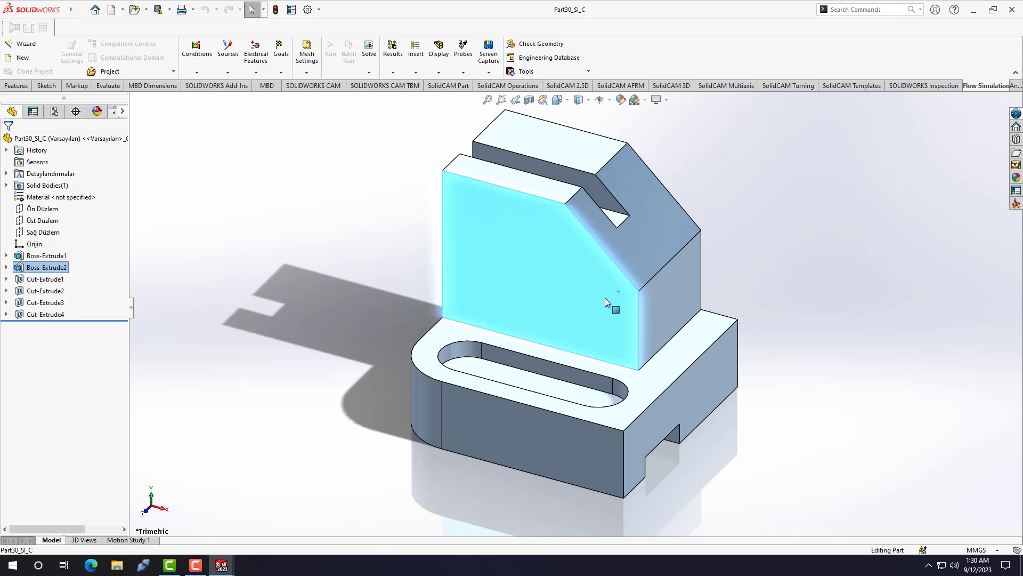
{"action": "right_click_drag", "start_coordinate": [618, 291], "coordinate": [576, 331]}
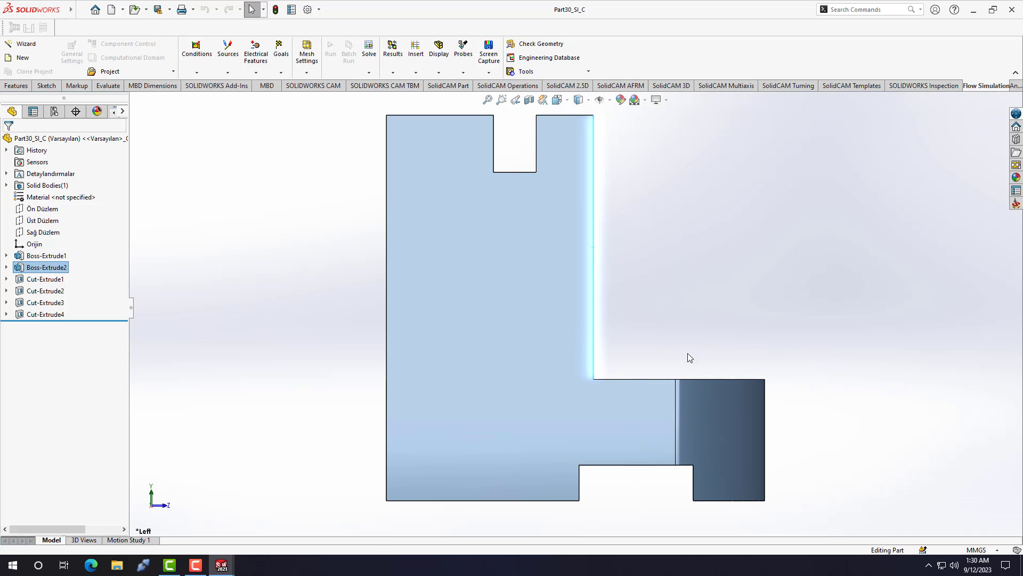
{"action": "left_click", "coordinate": [570, 391]}
{"action": "mouse_move", "coordinate": [570, 391]}
{"action": "right_mouse_down"}
{"action": "mouse_move", "coordinate": [645, 410]}
{"action": "mouse_move", "coordinate": [640, 331]}
{"action": "right_mouse_up"}
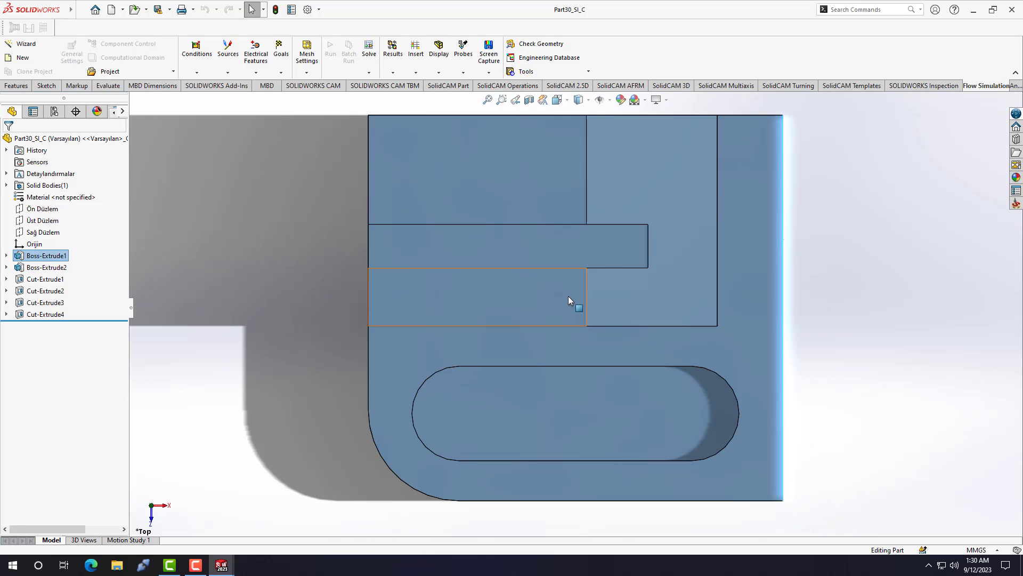
{"action": "right_click_drag", "start_coordinate": [568, 300], "coordinate": [650, 321]}
{"action": "right_click_drag", "start_coordinate": [665, 408], "coordinate": [663, 331]}
{"action": "left_click", "coordinate": [492, 288]}
{"action": "middle_click_drag", "start_coordinate": [491, 288], "coordinate": [581, 306]}
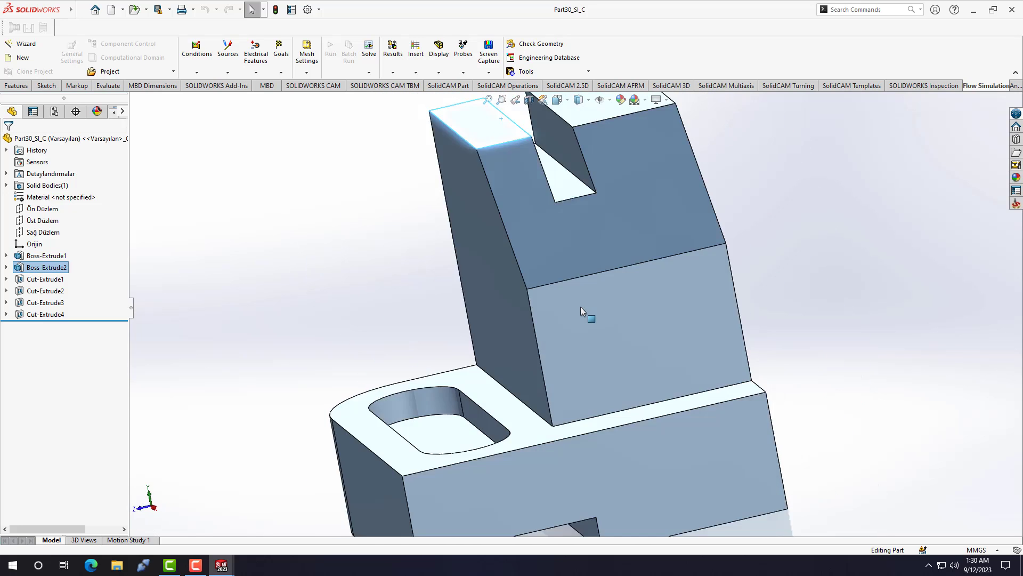
Check the left, right and bottom sides, picking Boss-Extrude1's bottom face and fitting the view.
{"action": "right_click_drag", "start_coordinate": [731, 361], "coordinate": [587, 375]}
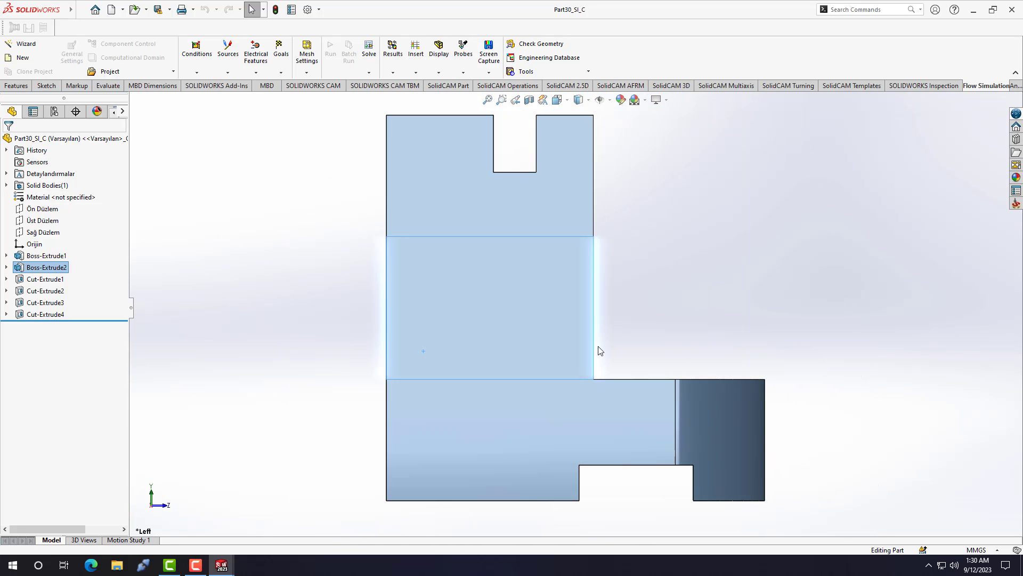
{"action": "left_click", "coordinate": [501, 380]}
{"action": "right_click_drag", "start_coordinate": [525, 315], "coordinate": [432, 354]}
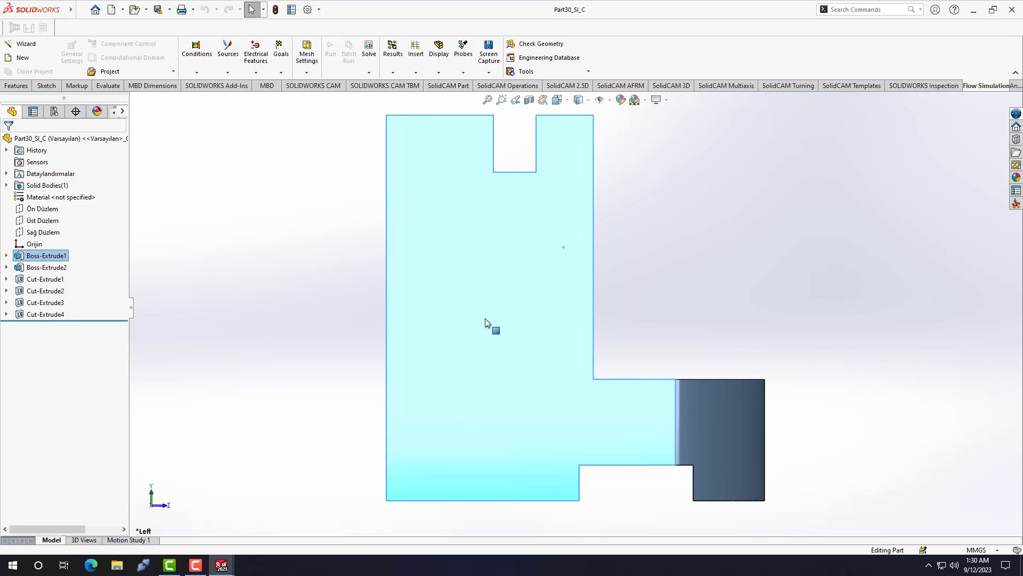
{"action": "right_click_drag", "start_coordinate": [485, 318], "coordinate": [559, 342]}
{"action": "left_click", "coordinate": [616, 280]}
{"action": "middle_click_drag", "start_coordinate": [616, 280], "coordinate": [606, 363]}
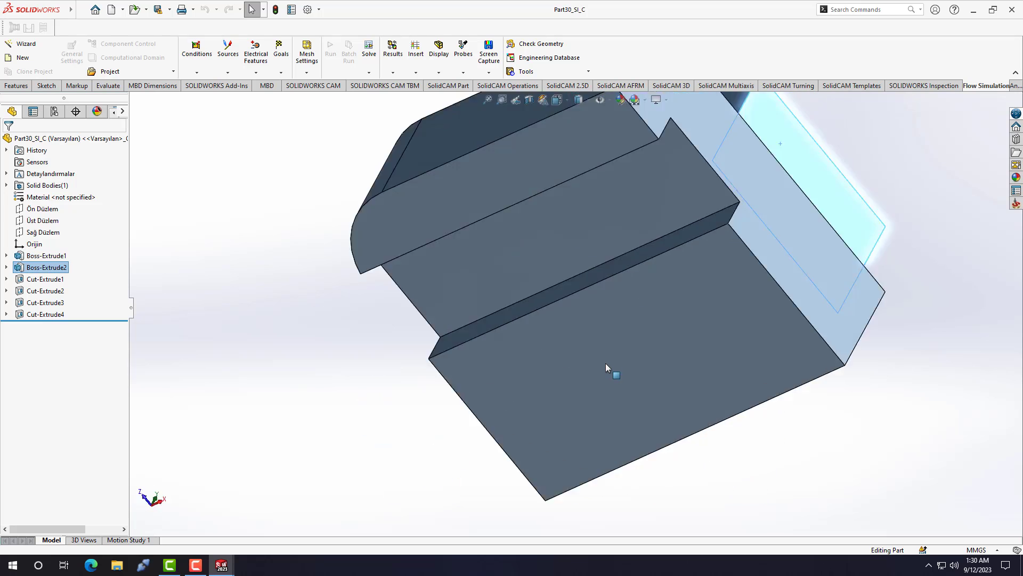
{"action": "key", "text": "ctrl+6"}
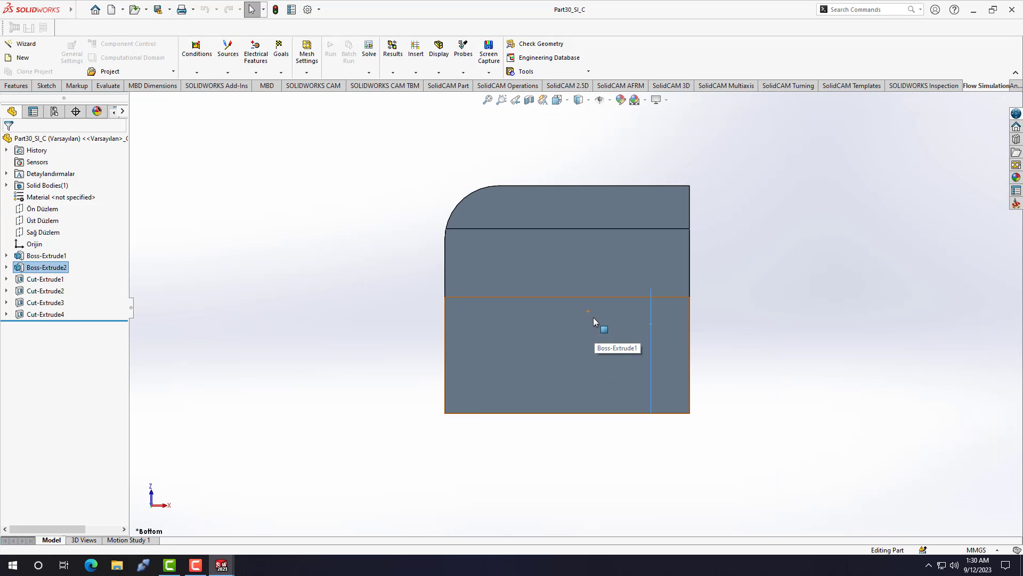
{"action": "left_click", "coordinate": [593, 318]}
{"action": "key", "text": "f"}
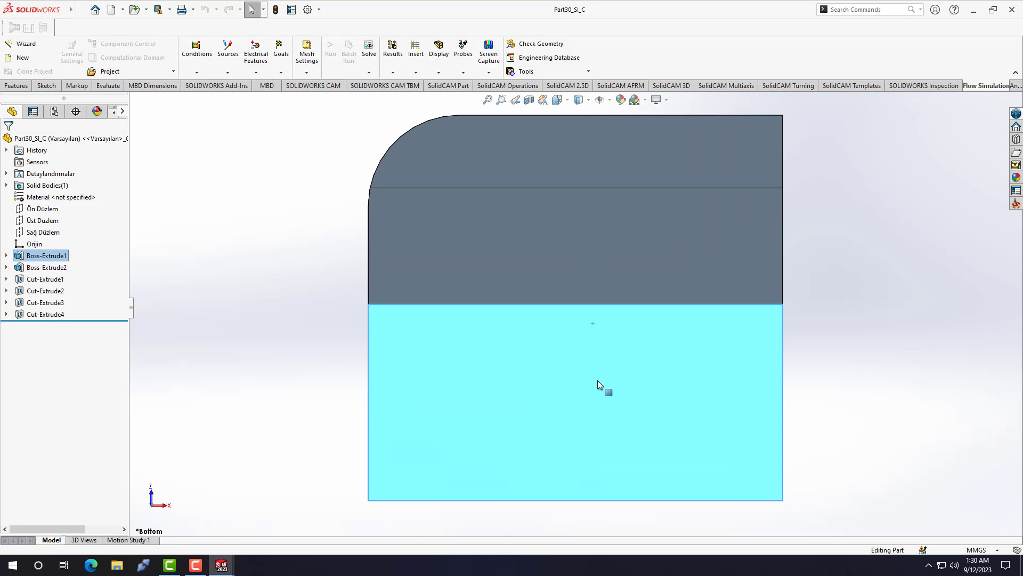
{"action": "scroll", "coordinate": [603, 365], "scroll_direction": "down", "scroll_amount": 2}
{"action": "scroll", "coordinate": [599, 346], "scroll_direction": "up", "scroll_amount": 2}
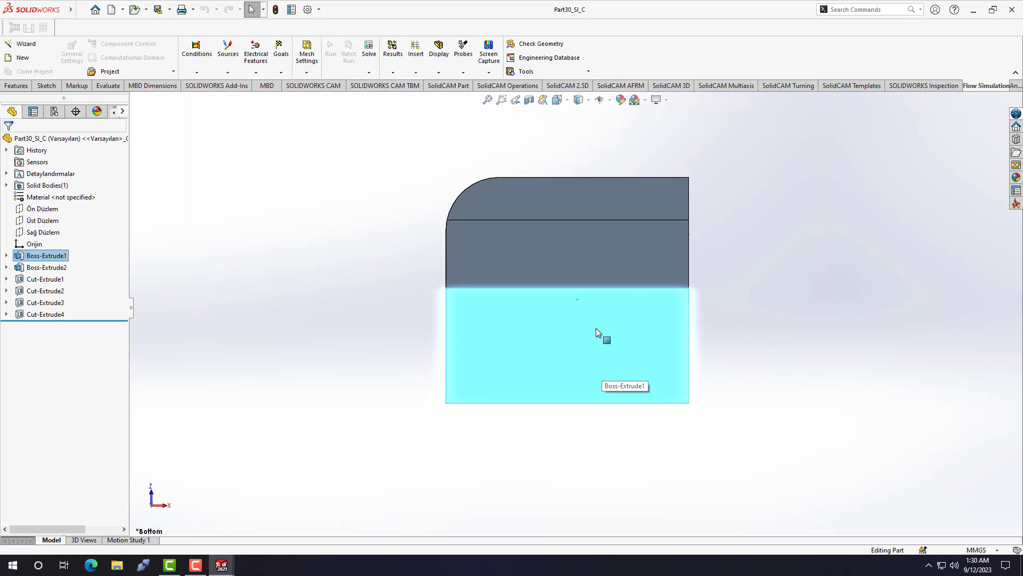
{"action": "right_click_drag", "start_coordinate": [595, 341], "coordinate": [596, 337]}
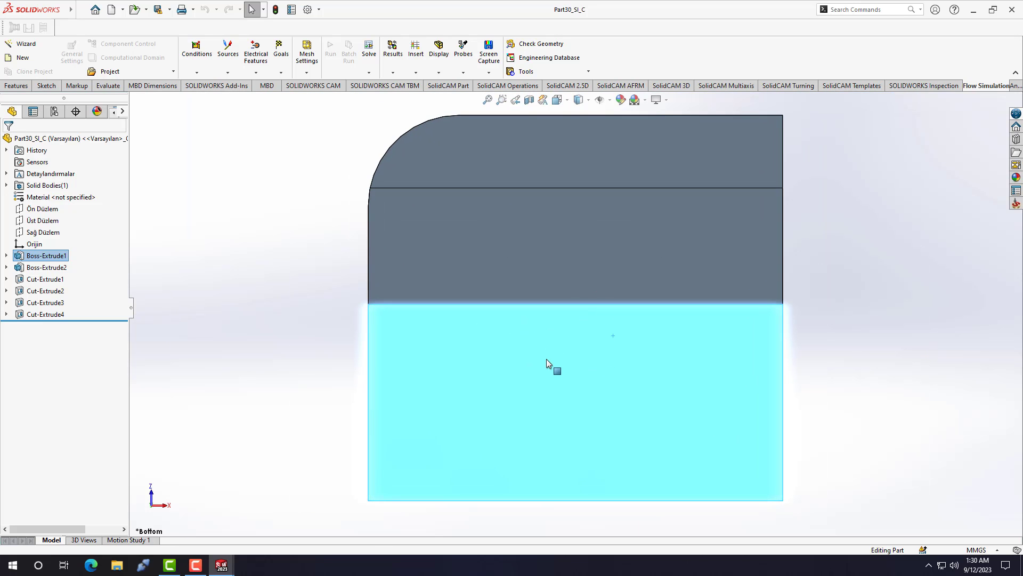
Orbit through left, bottom and right views again, picking faces of both extrusions.
{"action": "right_click_drag", "start_coordinate": [546, 360], "coordinate": [437, 361]}
{"action": "scroll", "coordinate": [503, 350], "scroll_direction": "down", "scroll_amount": 3}
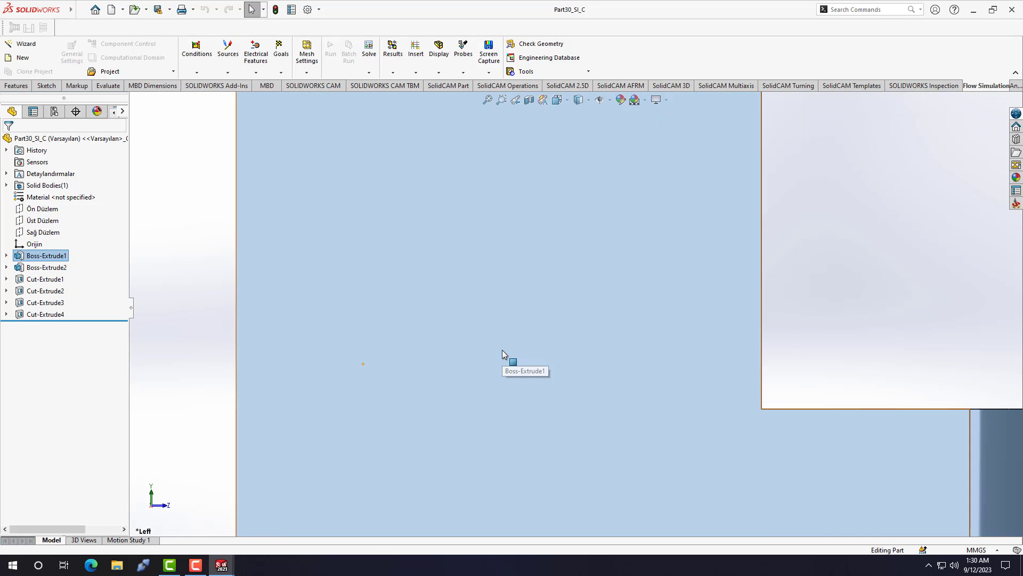
{"action": "scroll", "coordinate": [502, 349], "scroll_direction": "up", "scroll_amount": 6}
{"action": "middle_click_drag", "start_coordinate": [605, 322], "coordinate": [602, 361]}
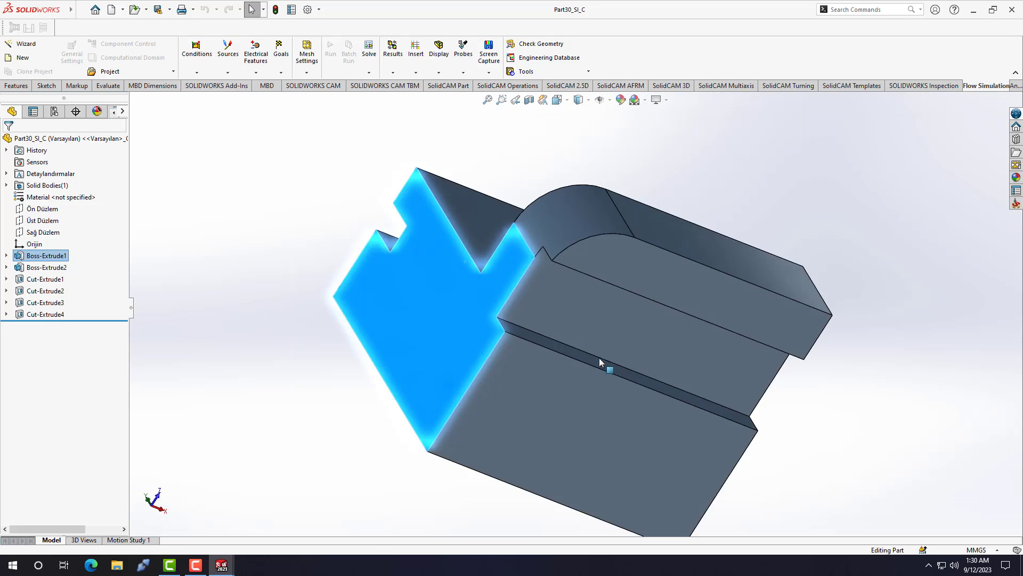
{"action": "scroll", "coordinate": [477, 320], "scroll_direction": "down", "scroll_amount": 3}
{"action": "middle_click_drag", "start_coordinate": [478, 320], "coordinate": [579, 416]}
{"action": "key", "text": "ctrl+6"}
{"action": "left_click", "coordinate": [612, 372]}
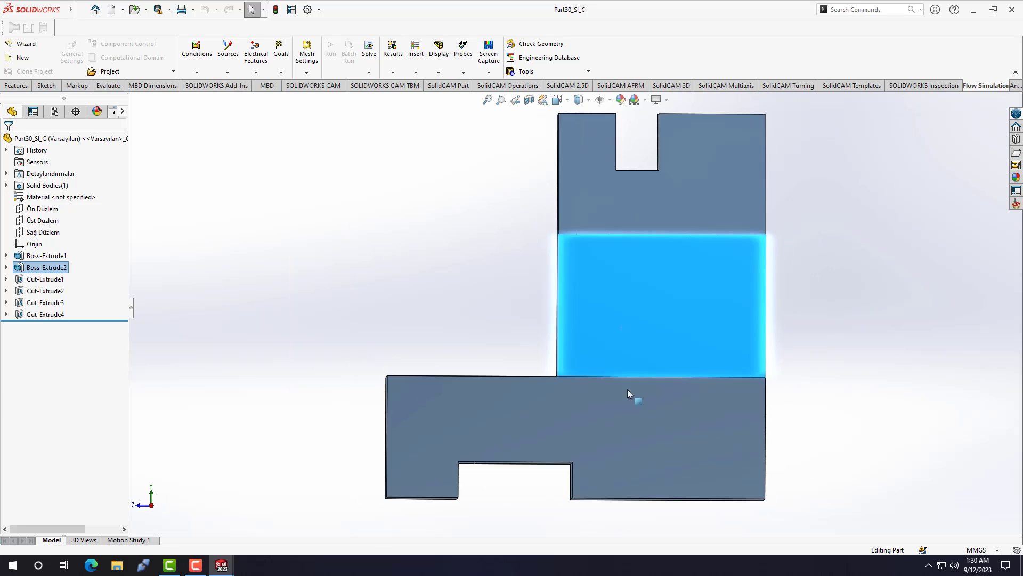
{"action": "scroll", "coordinate": [634, 408], "scroll_direction": "down", "scroll_amount": 2}
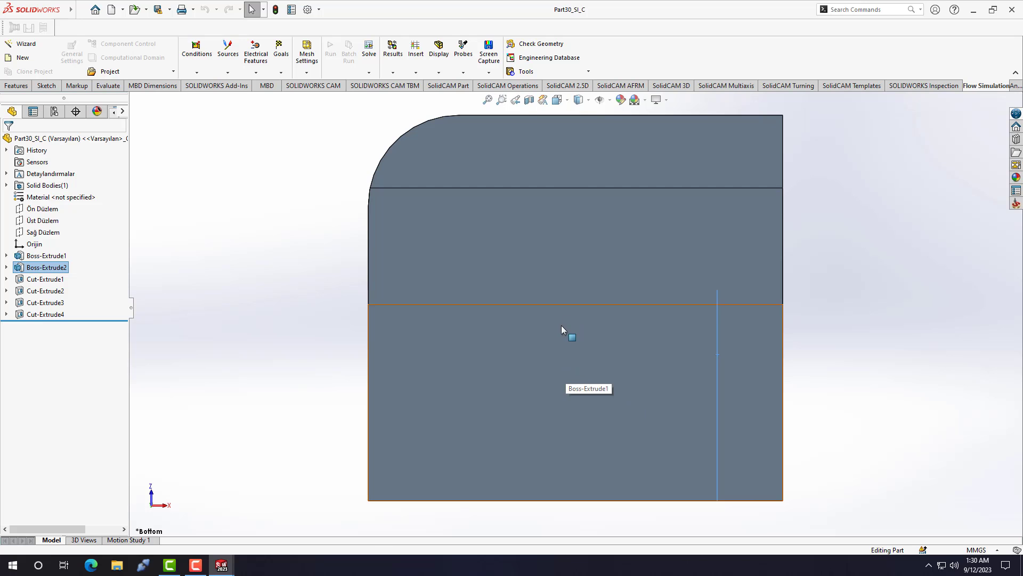
{"action": "left_click", "coordinate": [575, 379]}
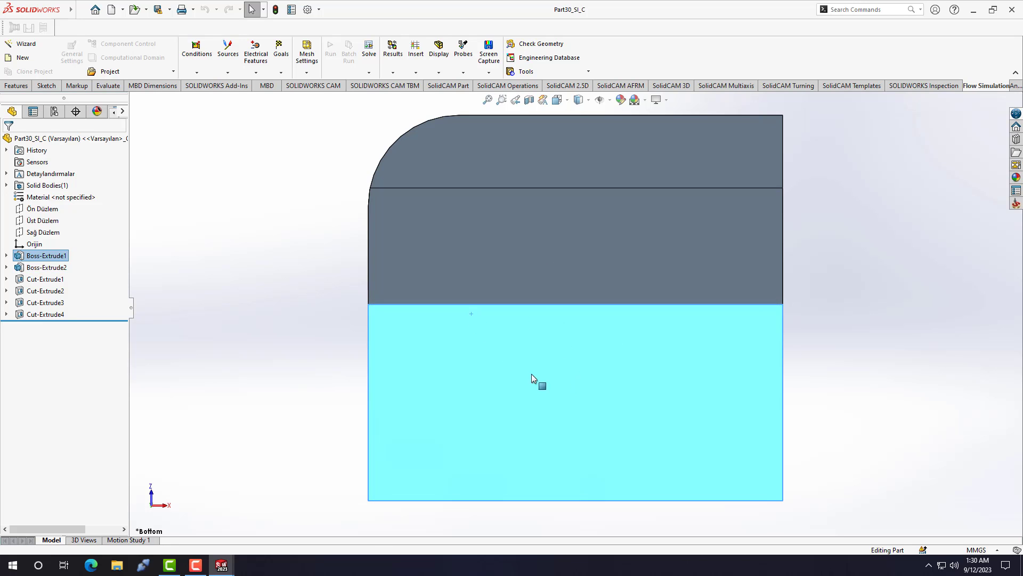
{"action": "key", "text": "ctrl+4"}
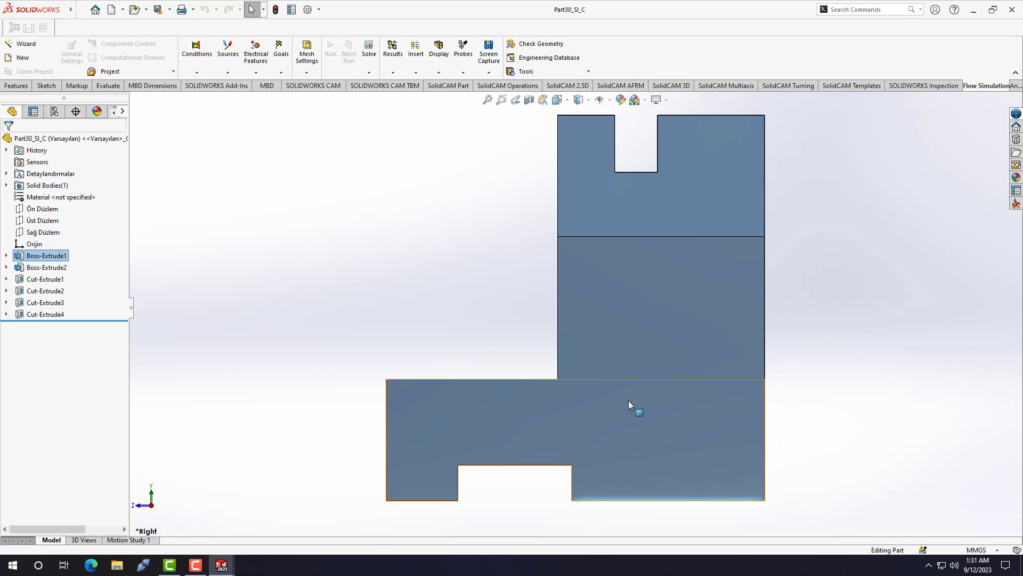
Expand the Detaylandırmalar annotations and pick the *Right view, declining to show feature dimensions.
{"action": "left_click", "coordinate": [42, 197]}
{"action": "double_click", "coordinate": [37, 176]}
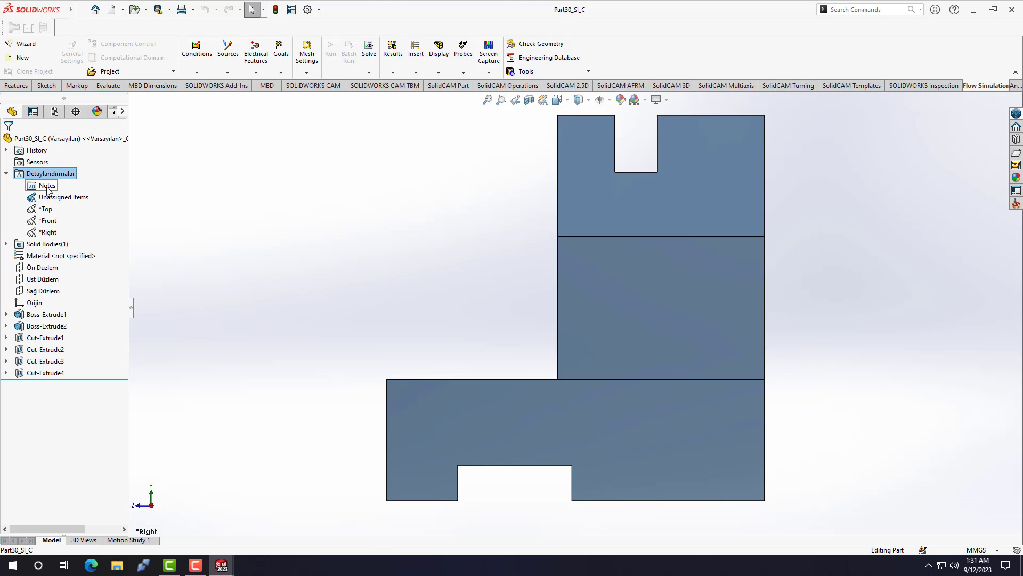
{"action": "left_click", "coordinate": [47, 209]}
{"action": "double_click", "coordinate": [49, 209]}
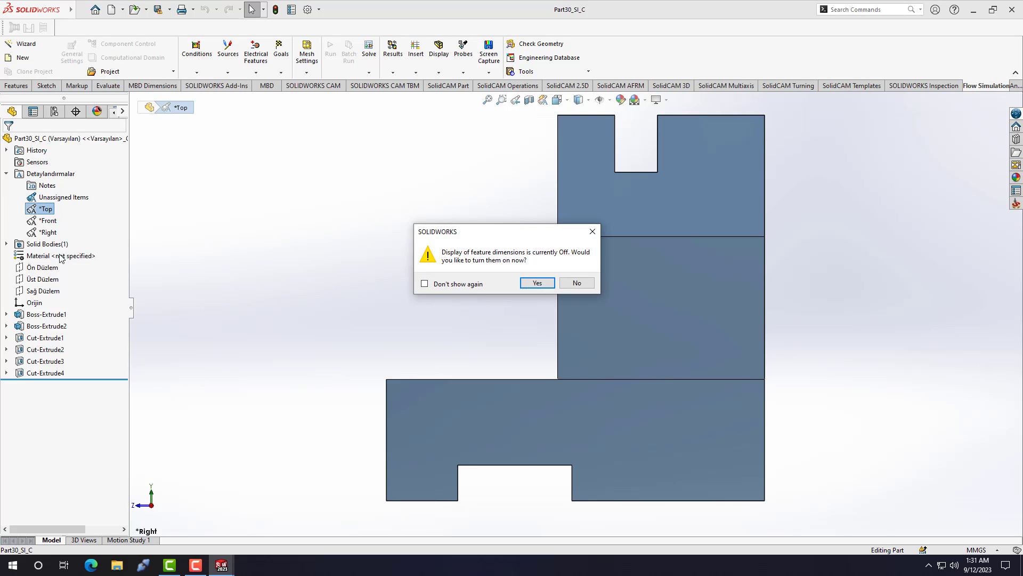
{"action": "left_click", "coordinate": [547, 286]}
{"action": "key", "text": "Down"}
{"action": "key", "text": "Down"}
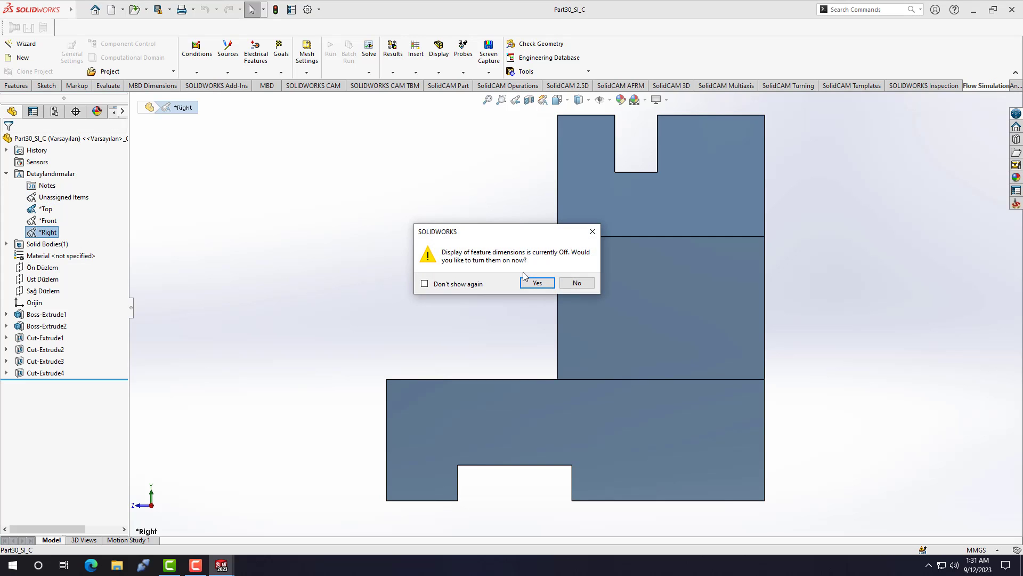
{"action": "left_click", "coordinate": [577, 282]}
Select Cut-Extrude1's Sketch3 and start editing the color appearance.
{"action": "left_click", "coordinate": [46, 338]}
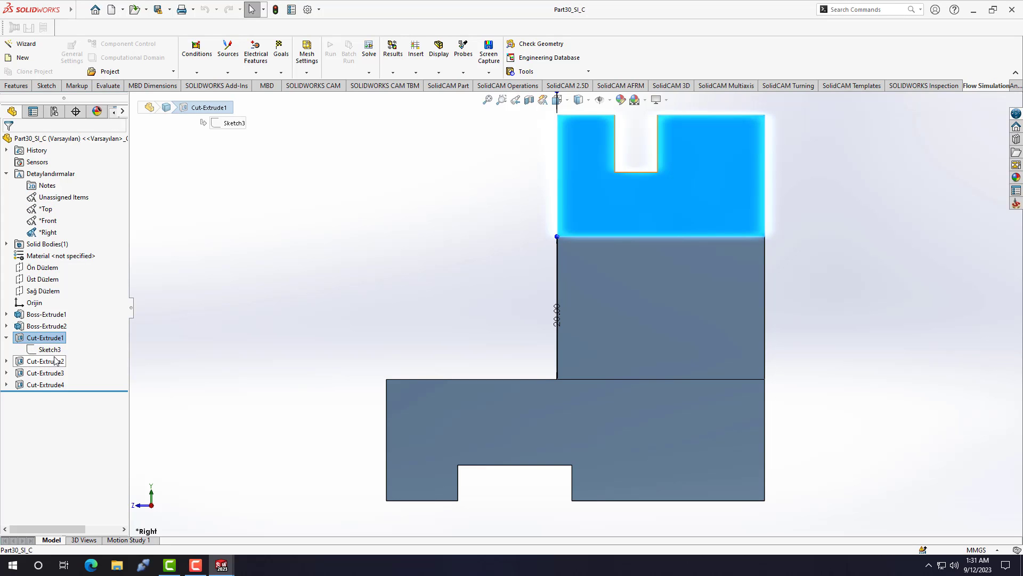
{"action": "left_click", "coordinate": [50, 349]}
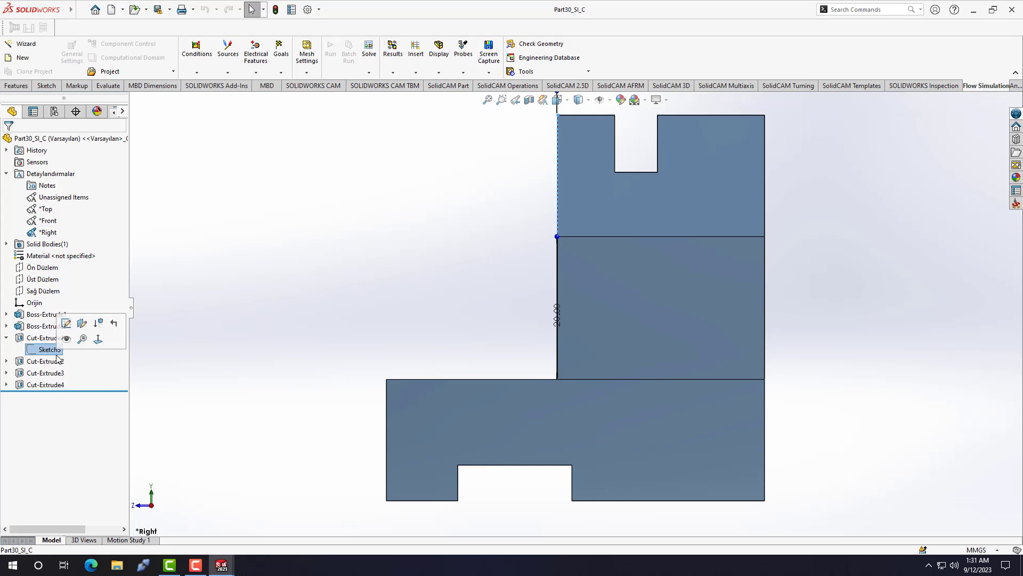
{"action": "left_click", "coordinate": [621, 100]}
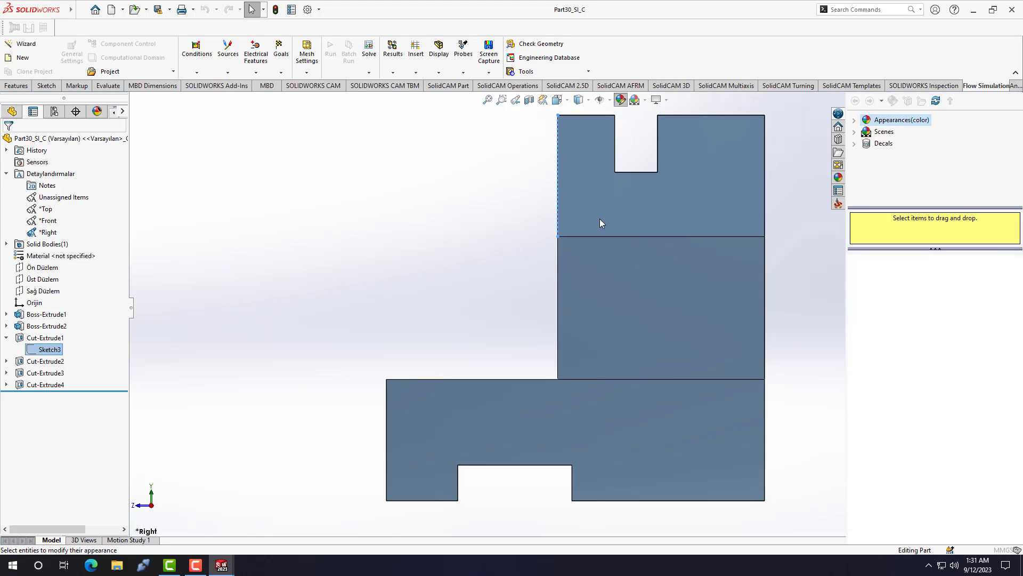
{"action": "left_click", "coordinate": [601, 223]}
Apply the checkerboard texture appearance to Cut-Extrude1, then view the part from the bottom.
{"action": "left_click", "coordinate": [966, 298]}
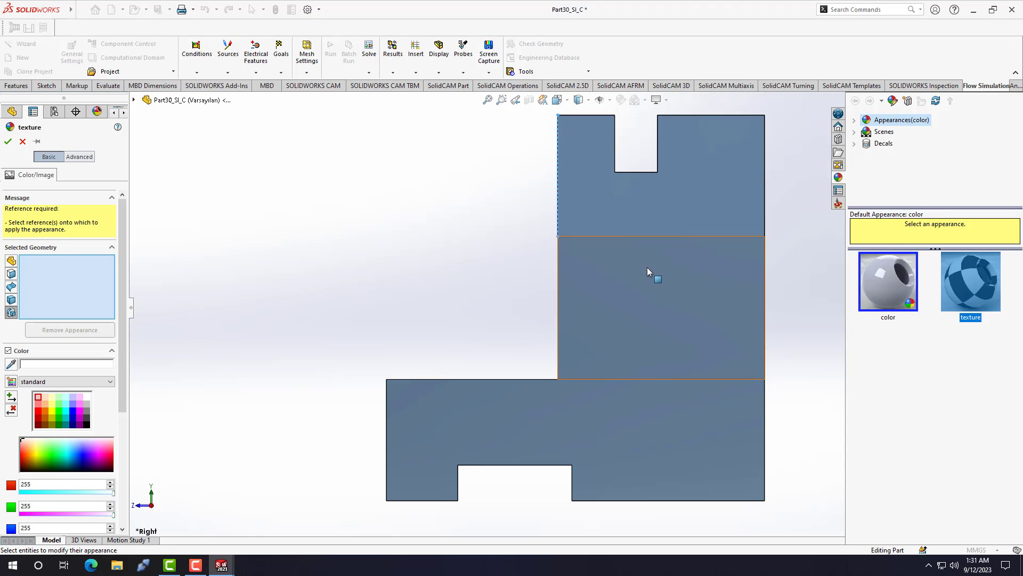
{"action": "scroll", "coordinate": [647, 267], "scroll_direction": "down", "scroll_amount": 3}
{"action": "scroll", "coordinate": [647, 267], "scroll_direction": "up", "scroll_amount": 4}
{"action": "left_click_drag", "start_coordinate": [666, 216], "coordinate": [670, 251]}
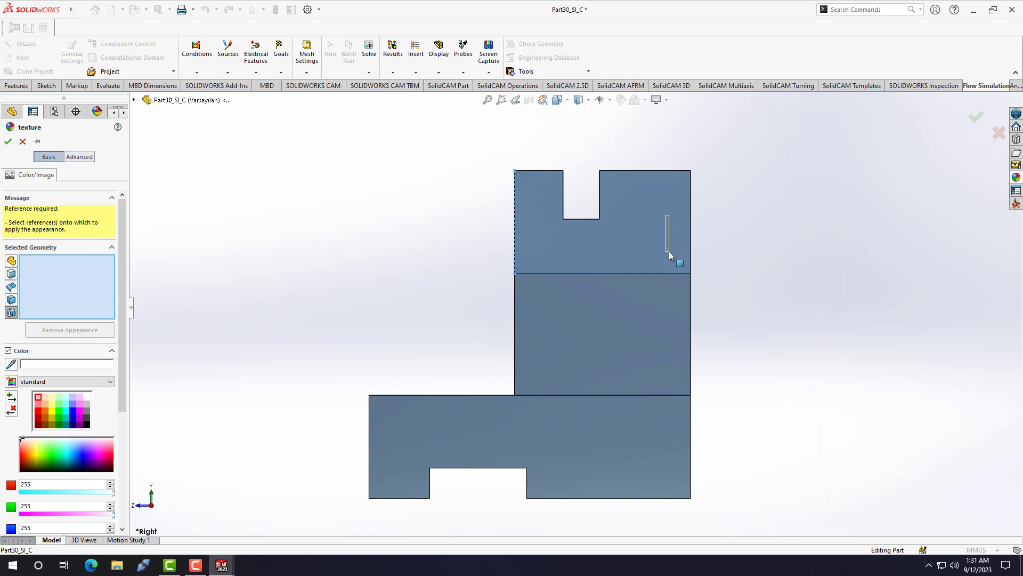
{"action": "middle_click_drag", "start_coordinate": [644, 296], "coordinate": [644, 320]}
{"action": "key", "text": "ctrl+6"}
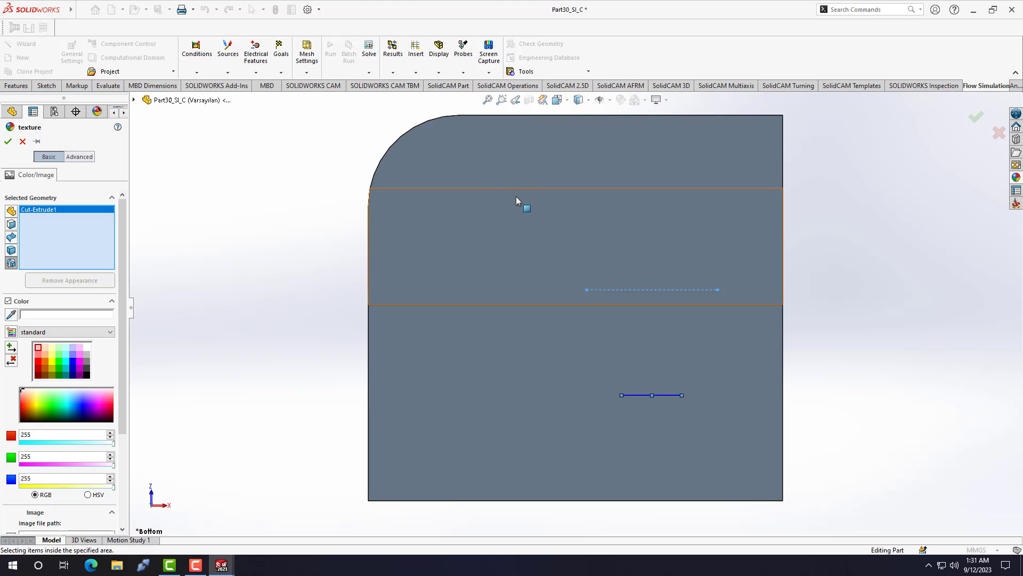
{"action": "key", "text": "f"}
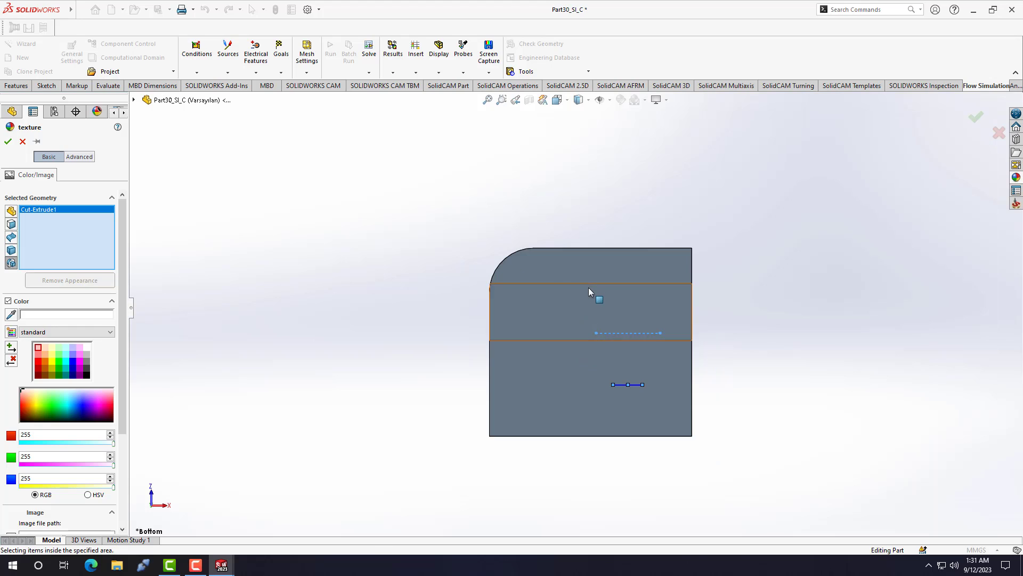
Box-select Boss-Extrude1 to add it to the textured geometry.
{"action": "right_click", "coordinate": [588, 290]}
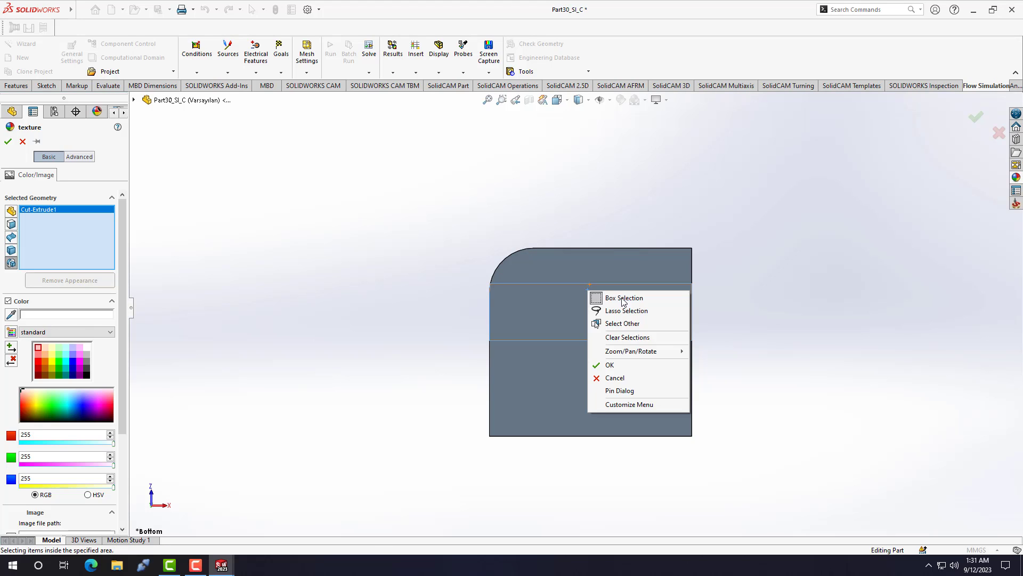
{"action": "left_click", "coordinate": [625, 298]}
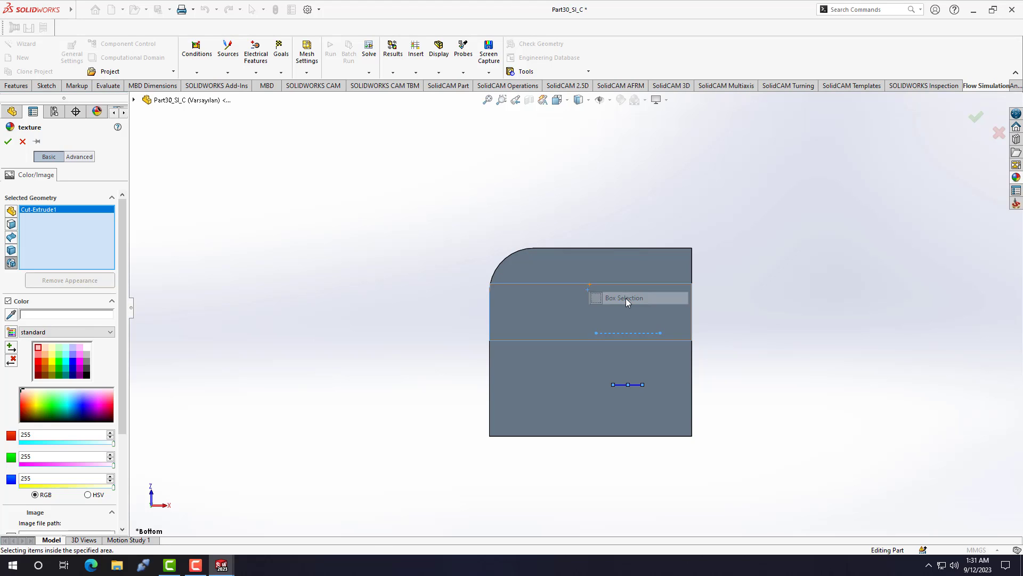
{"action": "left_click", "coordinate": [602, 263]}
{"action": "scroll", "coordinate": [944, 231], "scroll_direction": "down", "scroll_amount": 2}
{"action": "scroll", "coordinate": [945, 230], "scroll_direction": "up", "scroll_amount": 1}
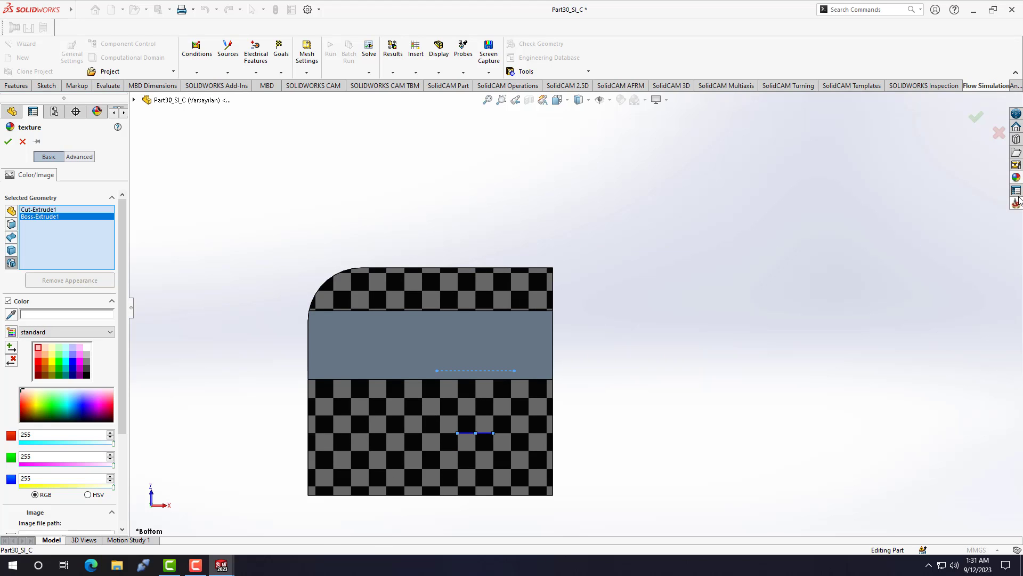
Browse the decals library and pick the ru decal.
{"action": "left_click", "coordinate": [1016, 178]}
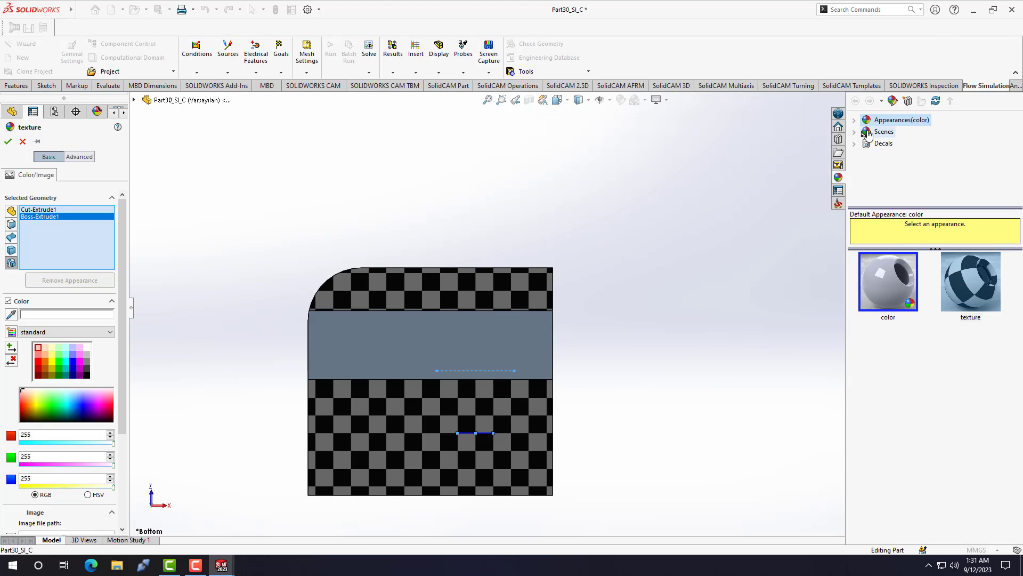
{"action": "left_click", "coordinate": [883, 143]}
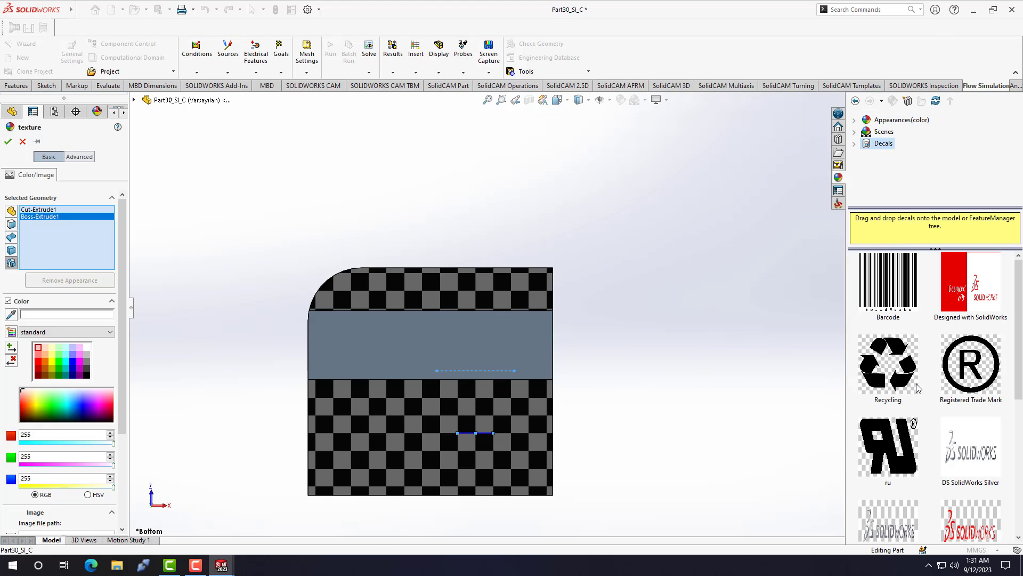
{"action": "left_click", "coordinate": [896, 460]}
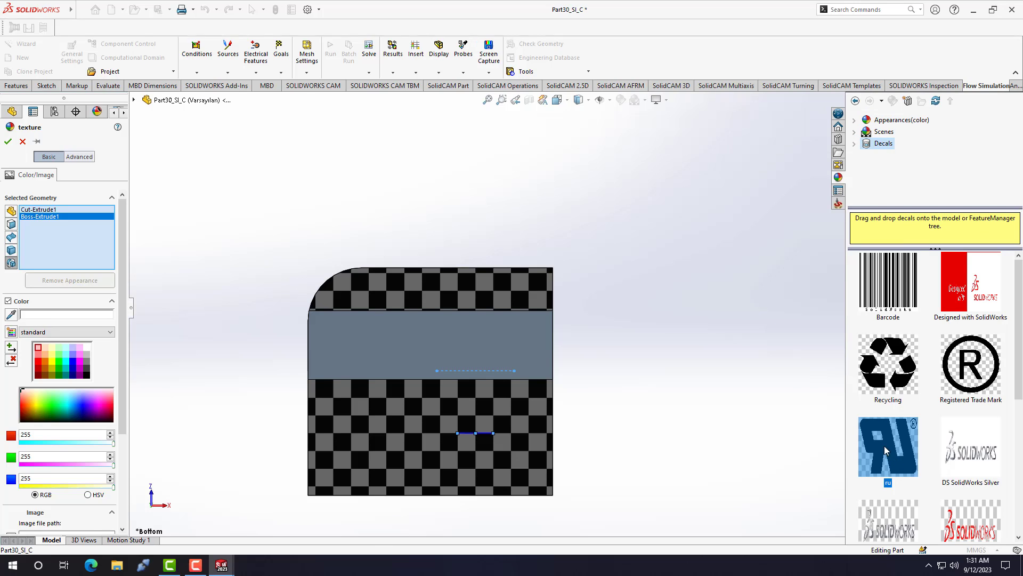
Glance at the SolidCAM Templates and Inspection tabs, then confirm the texture appearance.
{"action": "left_click", "coordinate": [880, 87]}
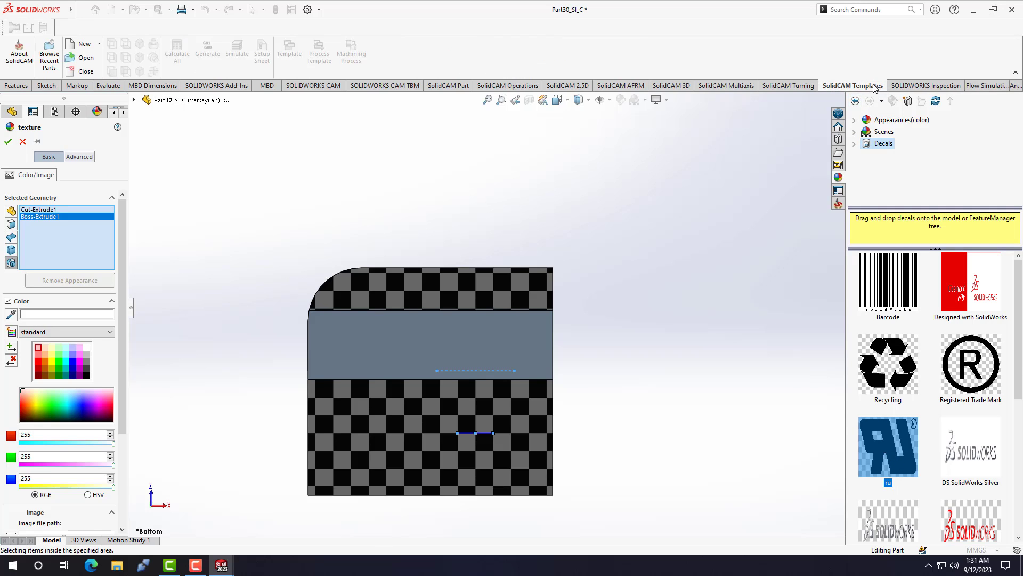
{"action": "left_click", "coordinate": [911, 86]}
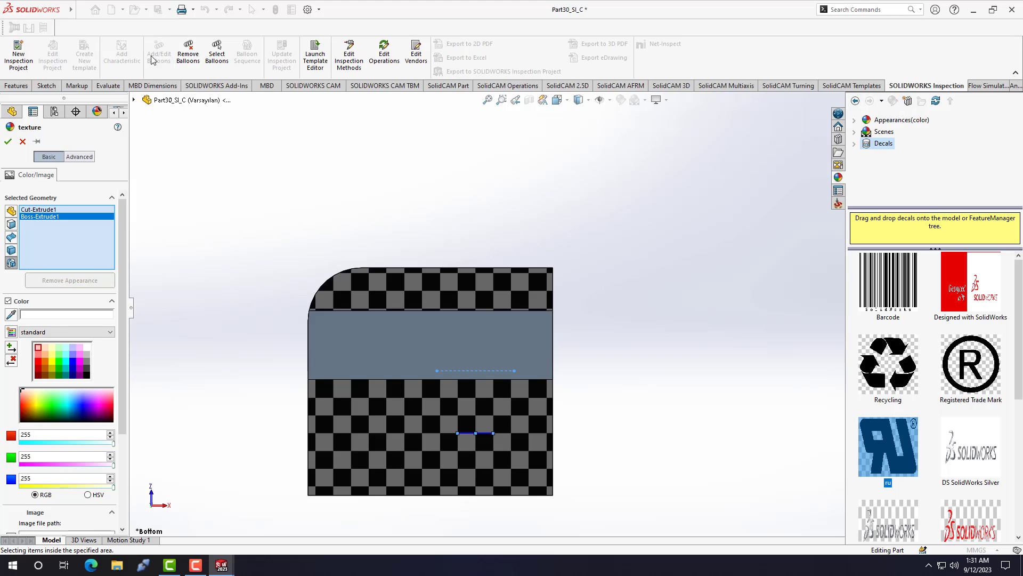
{"action": "left_click", "coordinate": [9, 141]}
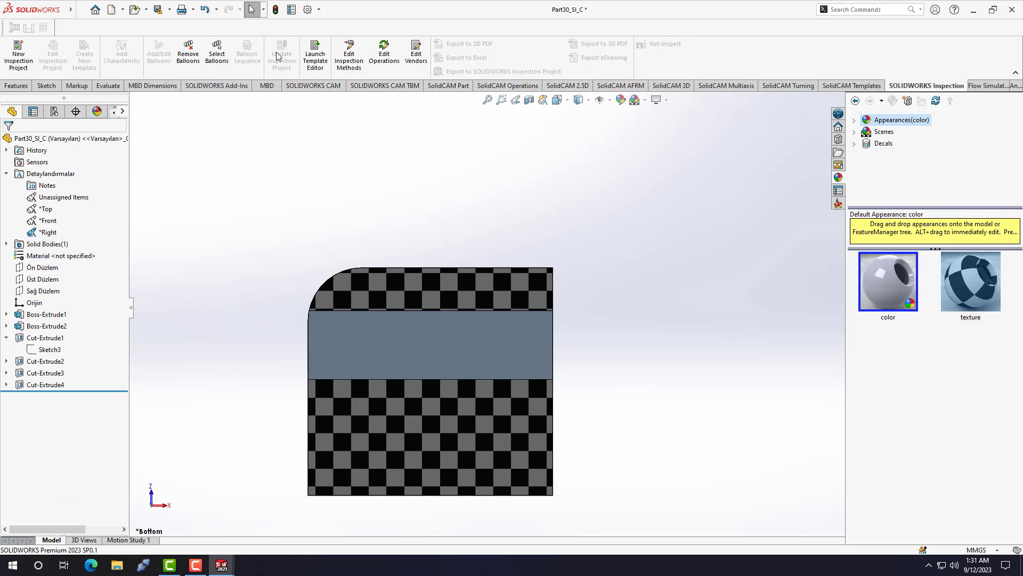
Show the SOLIDWORKS CAM and SolidCAM Operations tabs and select Boss-Extrude2, revealing 48.00 and 29.00.
{"action": "left_click", "coordinate": [328, 86]}
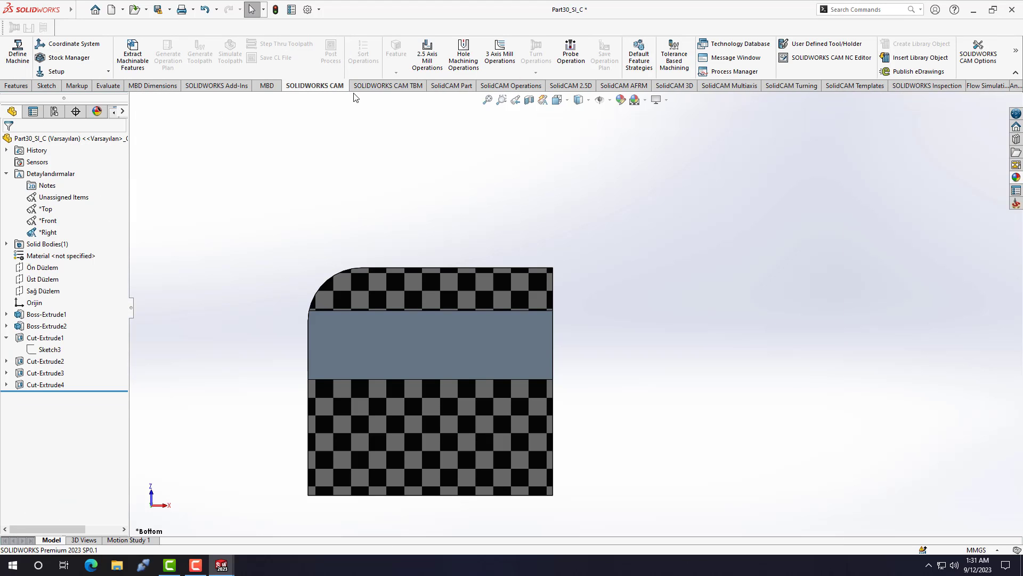
{"action": "left_click", "coordinate": [508, 87]}
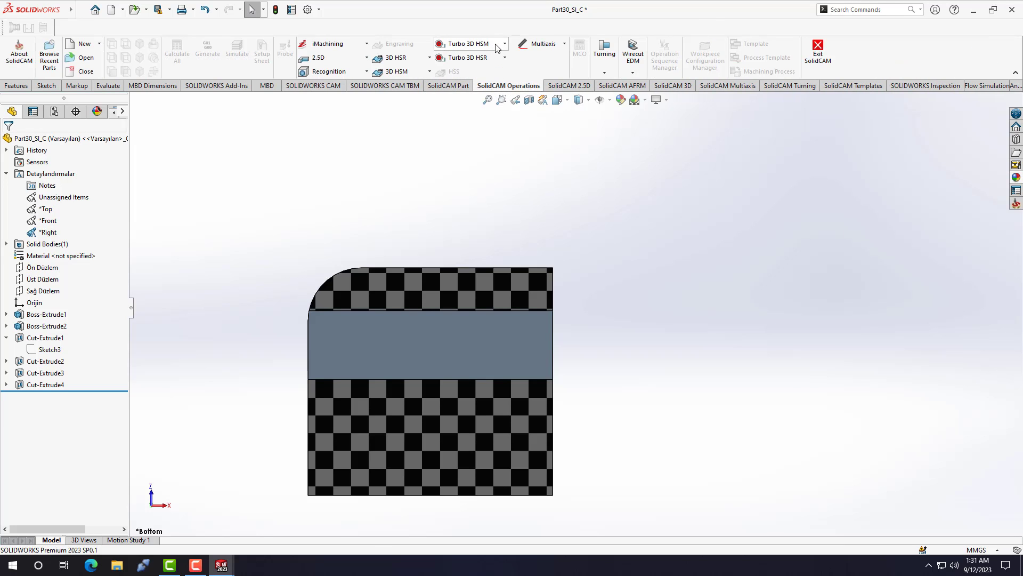
{"action": "left_click", "coordinate": [37, 325]}
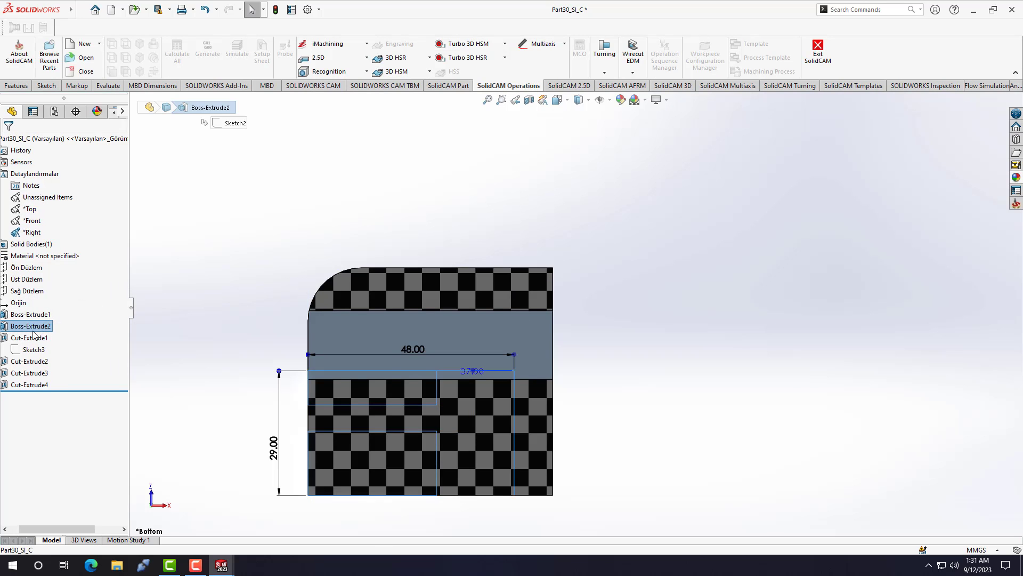
Edit Boss-Extrude2's Sketch2, move the 29.00 dimension and fix the rectangle's bottom edge.
{"action": "left_click", "coordinate": [7, 326]}
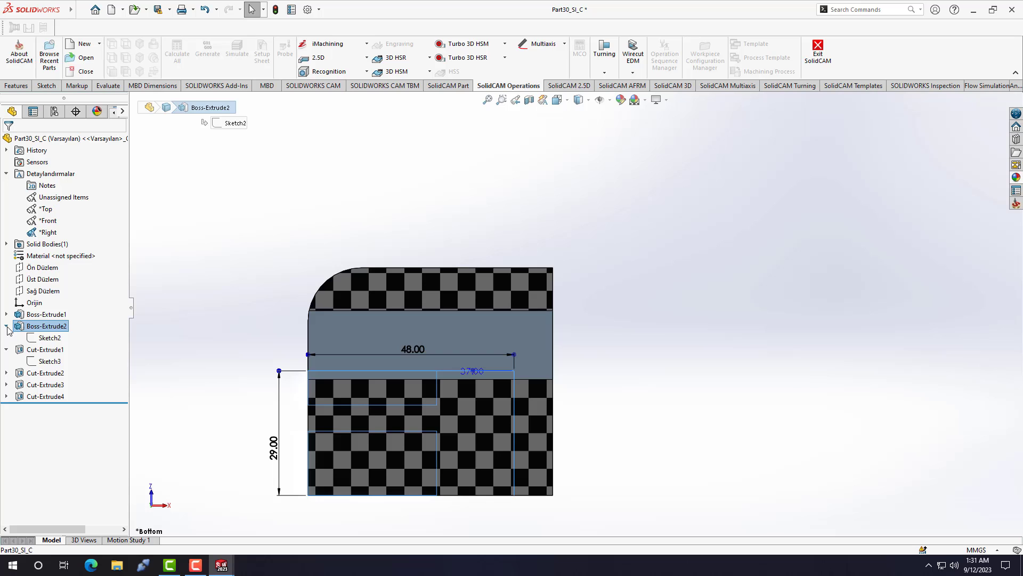
{"action": "left_click", "coordinate": [49, 337]}
{"action": "key", "text": "ctrl+8"}
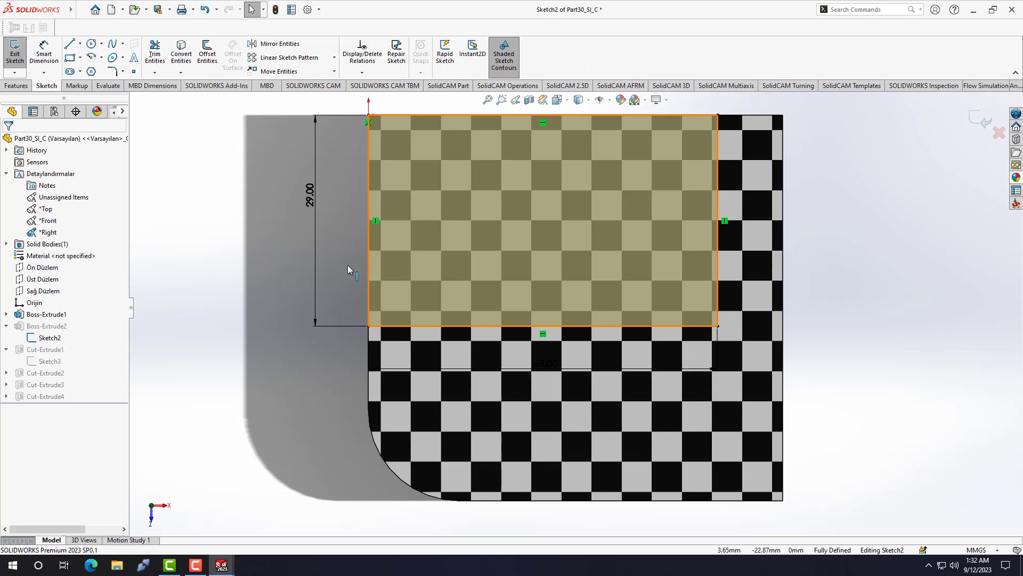
{"action": "left_click_drag", "start_coordinate": [315, 315], "coordinate": [368, 315]}
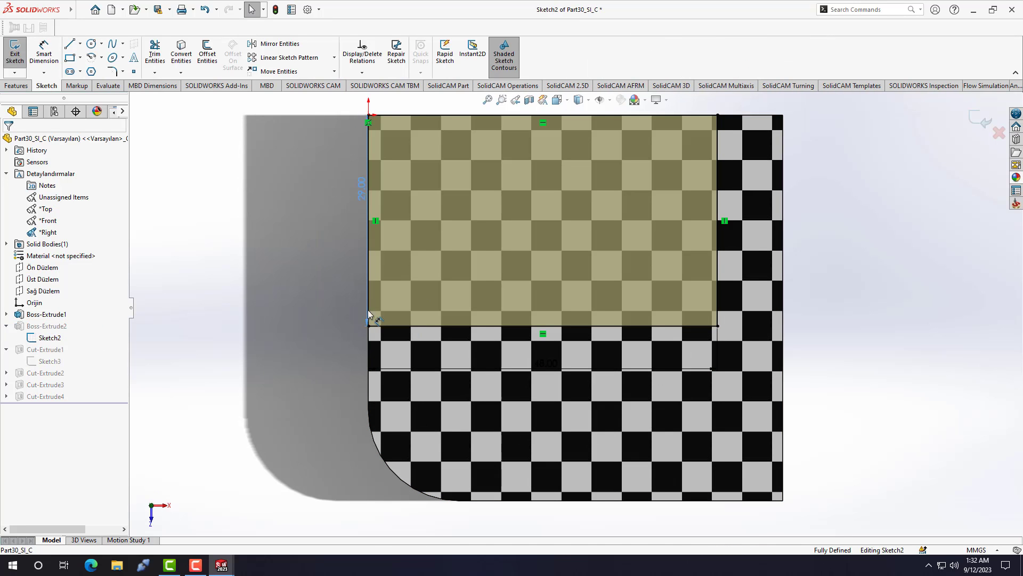
{"action": "left_click", "coordinate": [717, 326]}
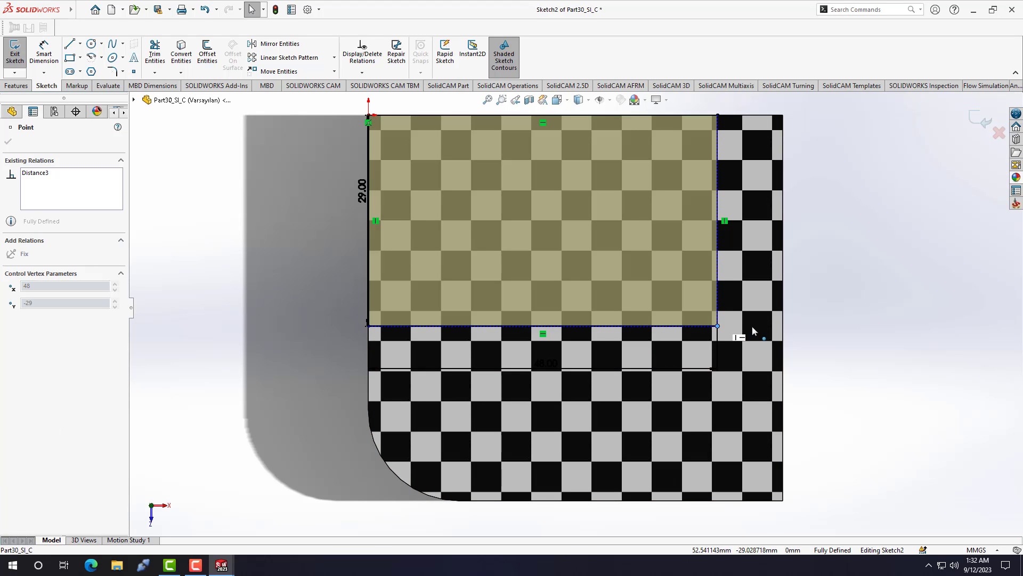
{"action": "left_click", "coordinate": [717, 326]}
{"action": "left_click", "coordinate": [718, 325]}
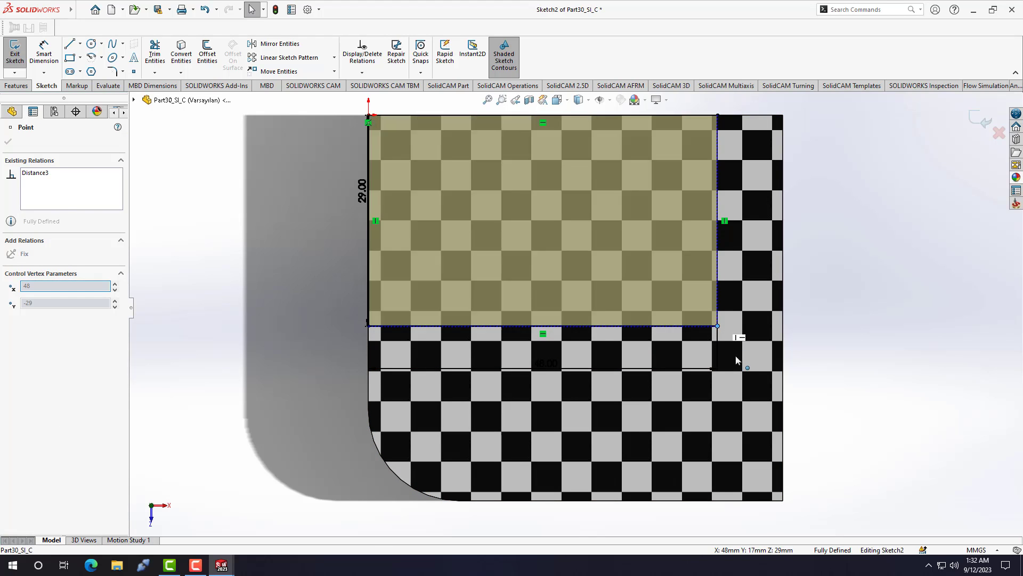
{"action": "left_click", "coordinate": [609, 324]}
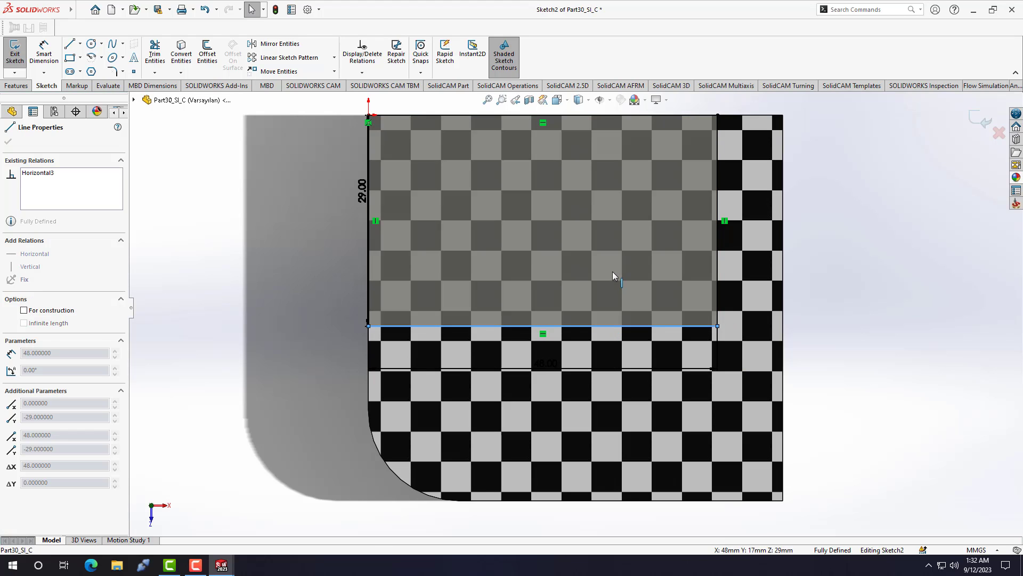
{"action": "left_click", "coordinate": [10, 279]}
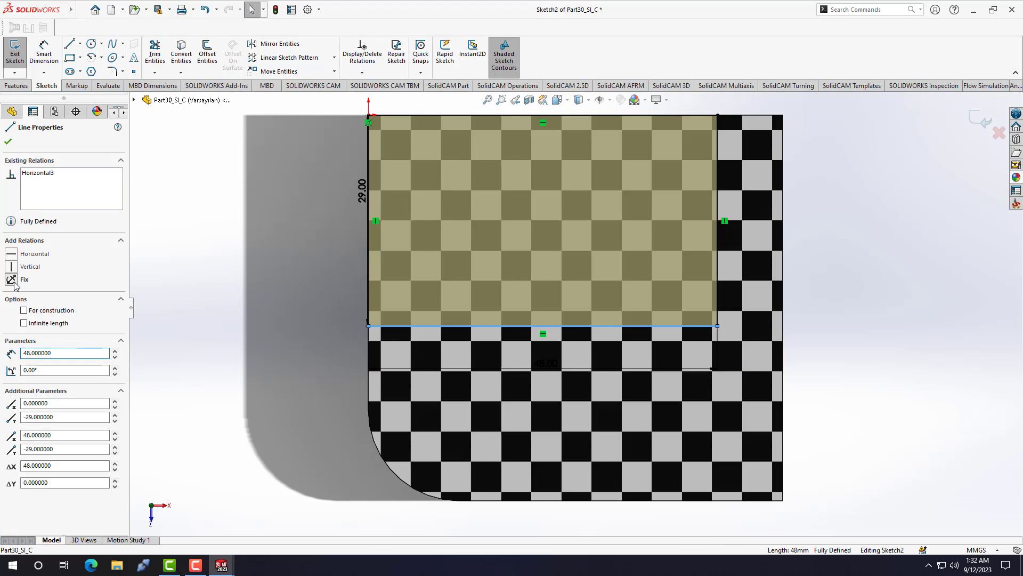
Click through the Üst, Sağ and Ön Düzlem planes, material and annotation folders in the tree.
{"action": "left_click", "coordinate": [12, 111]}
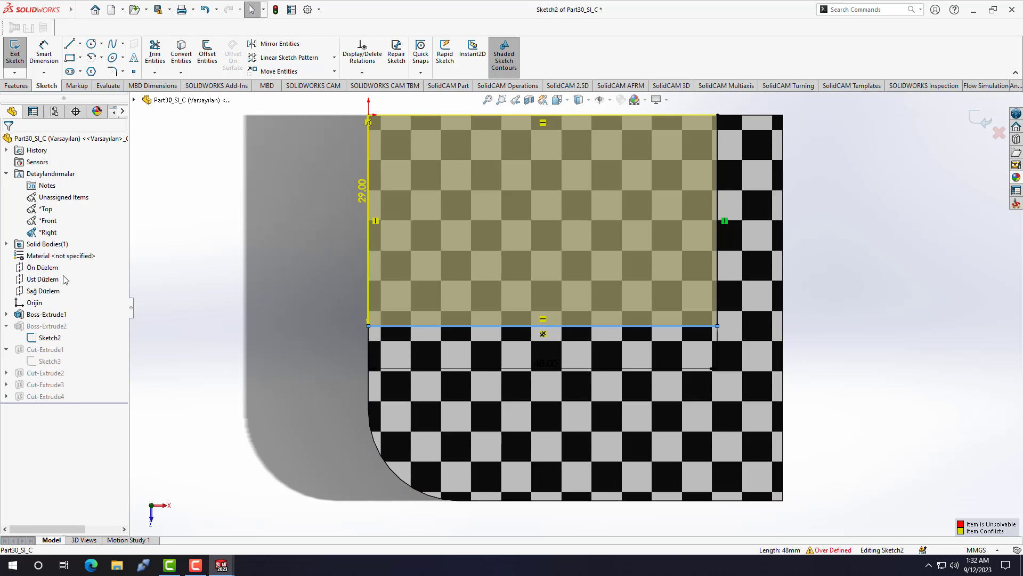
{"action": "left_click", "coordinate": [31, 281]}
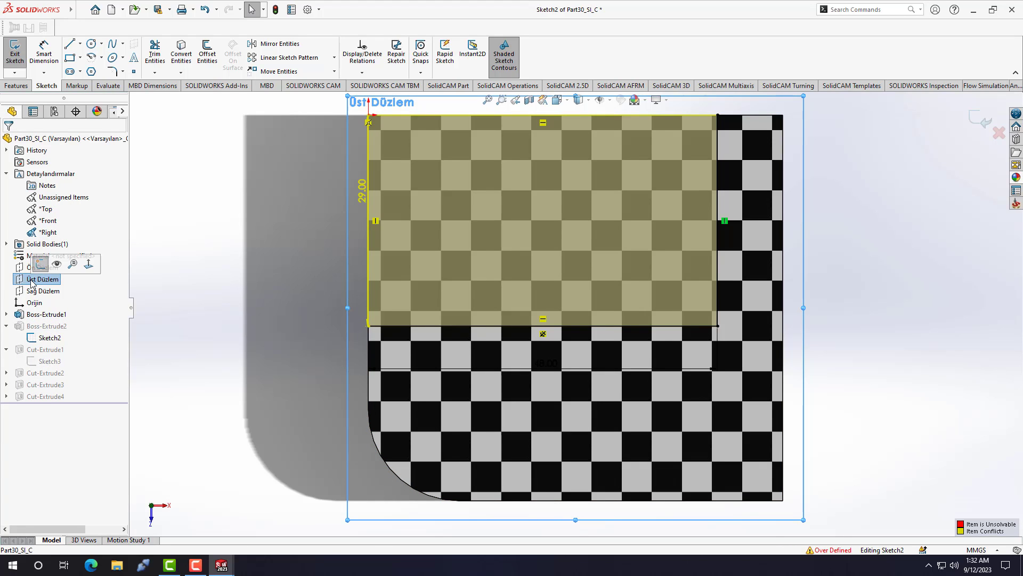
{"action": "left_click", "coordinate": [31, 281]}
{"action": "left_click", "coordinate": [17, 290]}
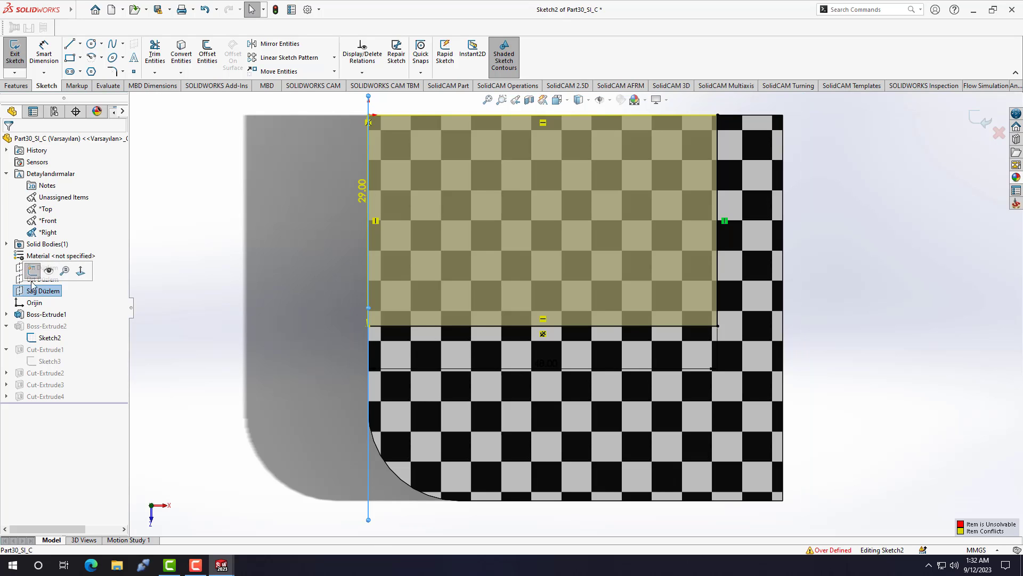
{"action": "left_click", "coordinate": [54, 256]}
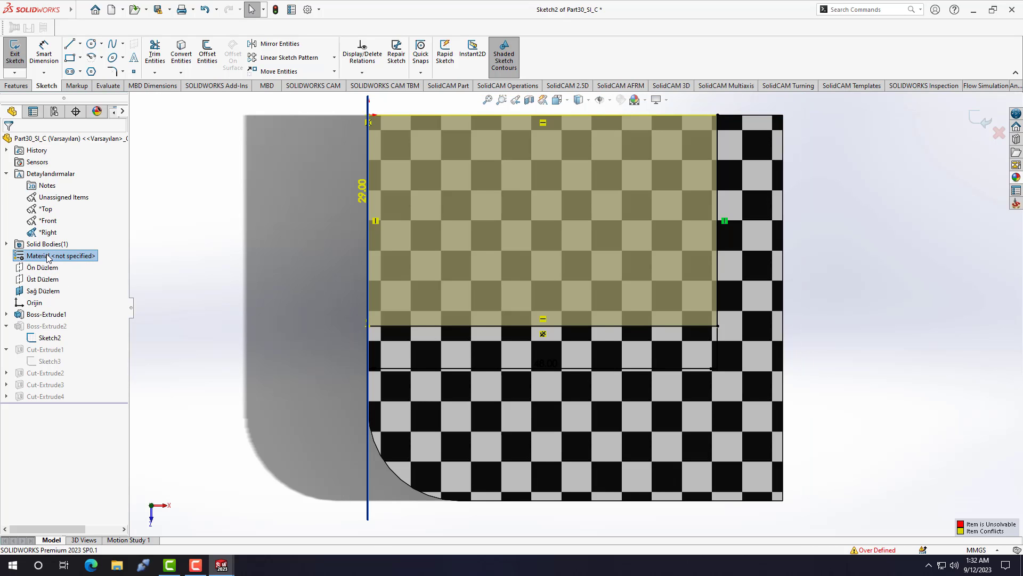
{"action": "left_click", "coordinate": [51, 267]}
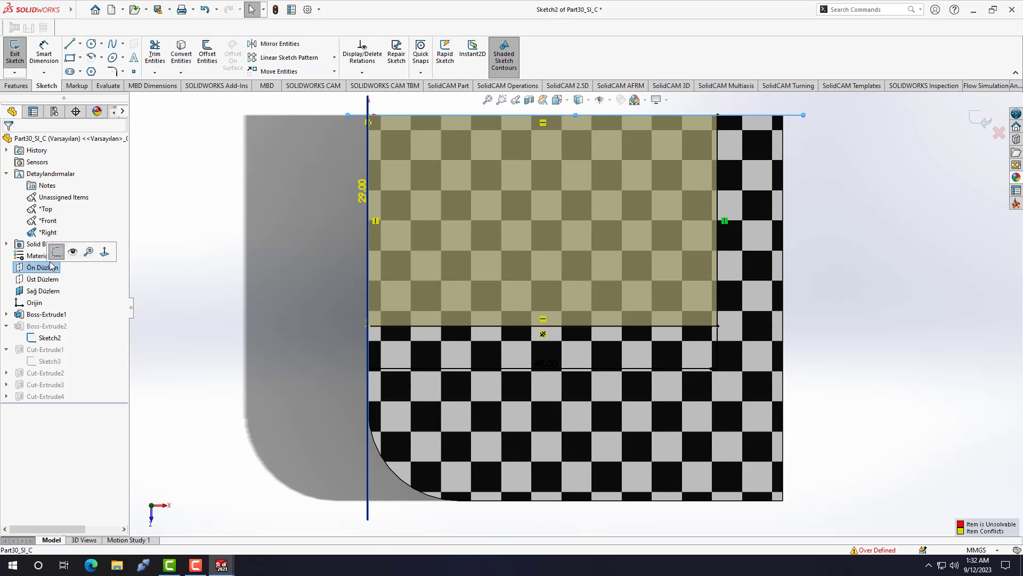
{"action": "left_click", "coordinate": [44, 221]}
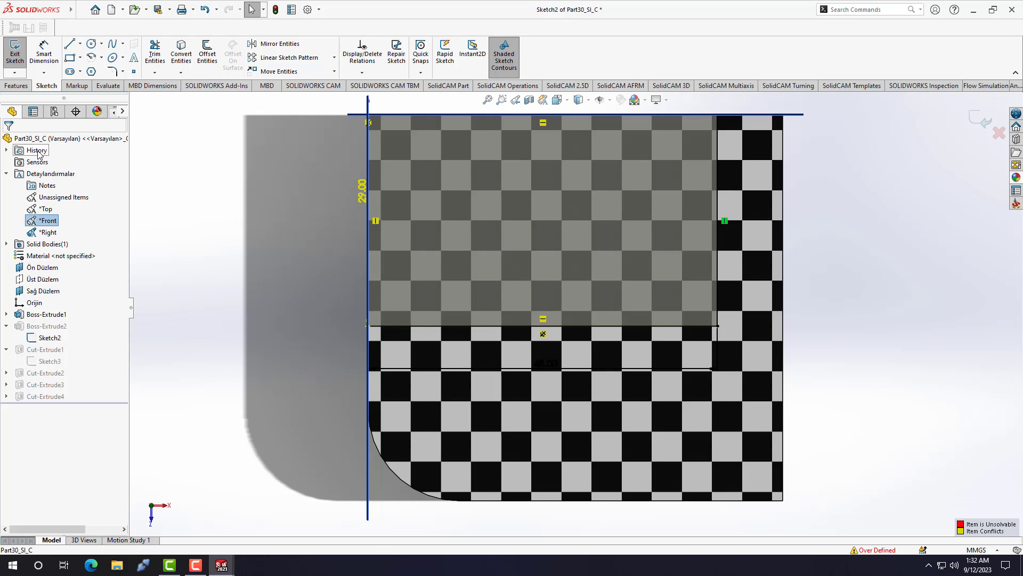
{"action": "left_click", "coordinate": [32, 174]}
{"action": "left_click", "coordinate": [39, 195]}
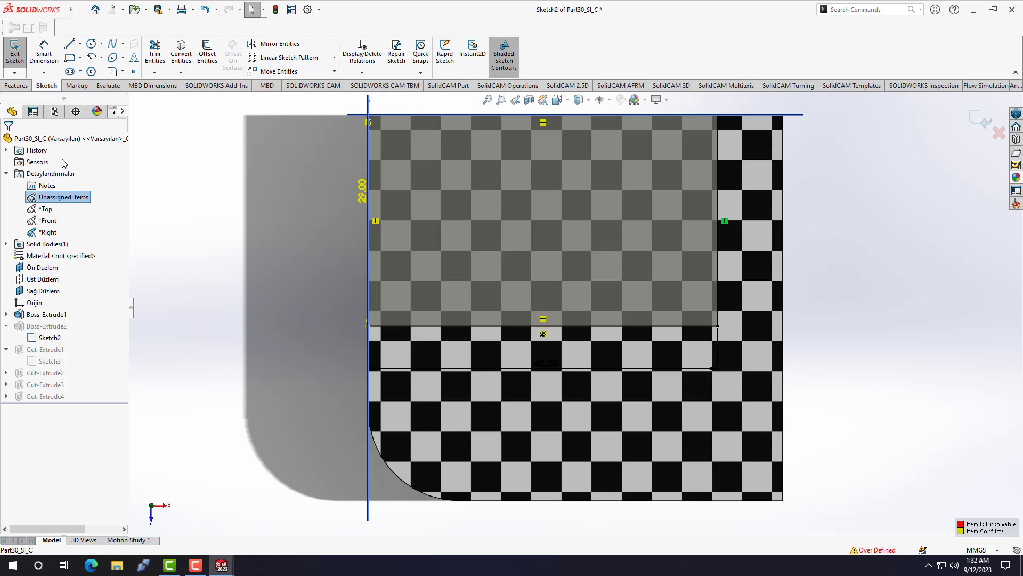
In DisplayManager, check the texture on Boss-Extrude1 and Cut-Extrude1 and confirm no decals exist.
{"action": "left_click", "coordinate": [98, 111]}
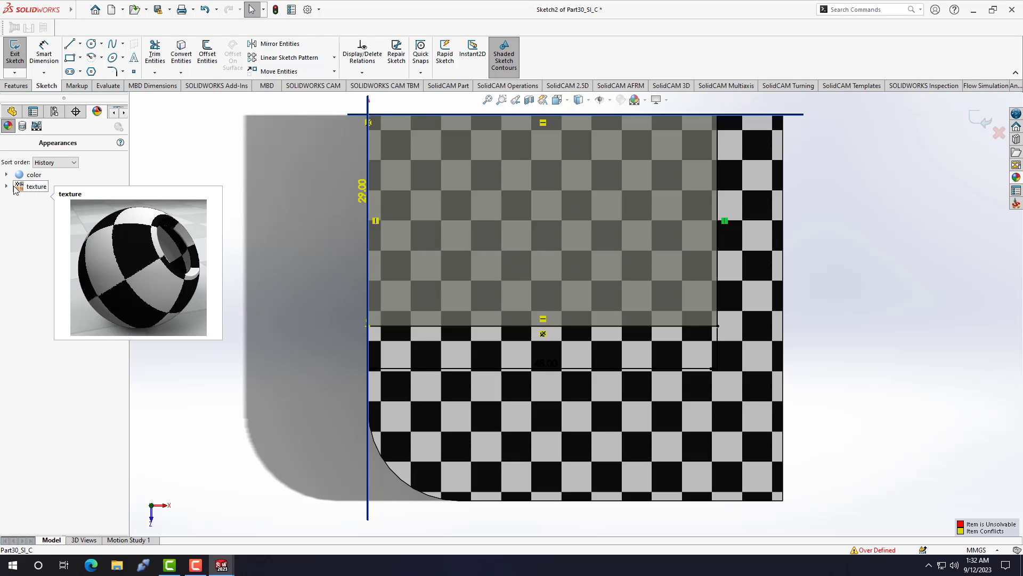
{"action": "left_click", "coordinate": [46, 199]}
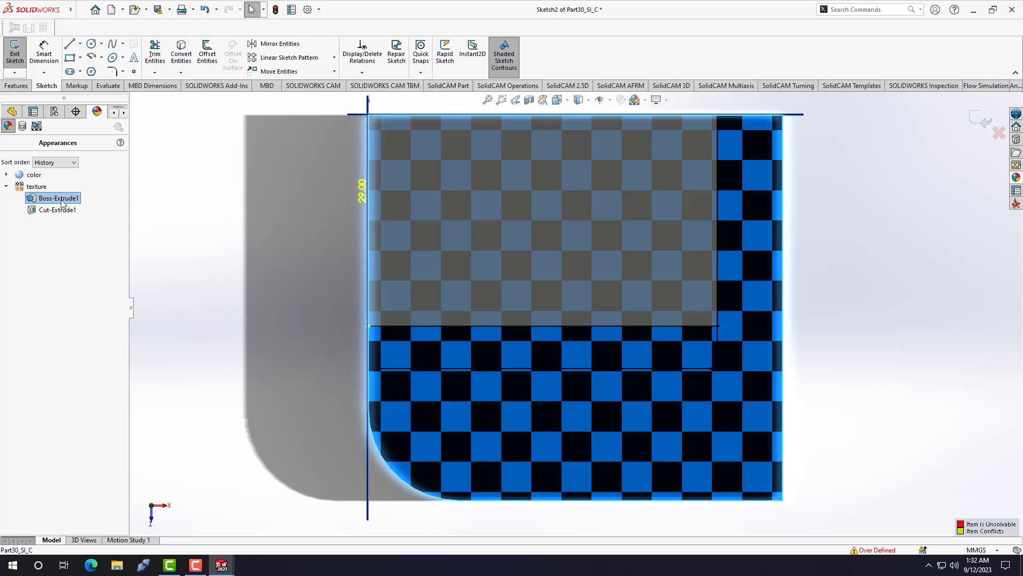
{"action": "left_click", "coordinate": [66, 212]}
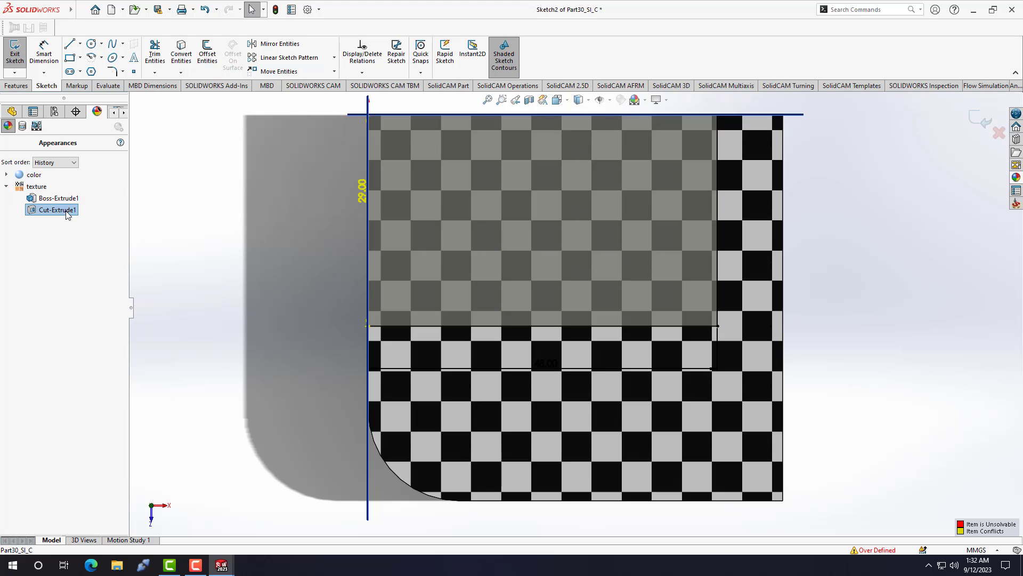
{"action": "left_click", "coordinate": [18, 175]}
{"action": "left_click", "coordinate": [45, 189]}
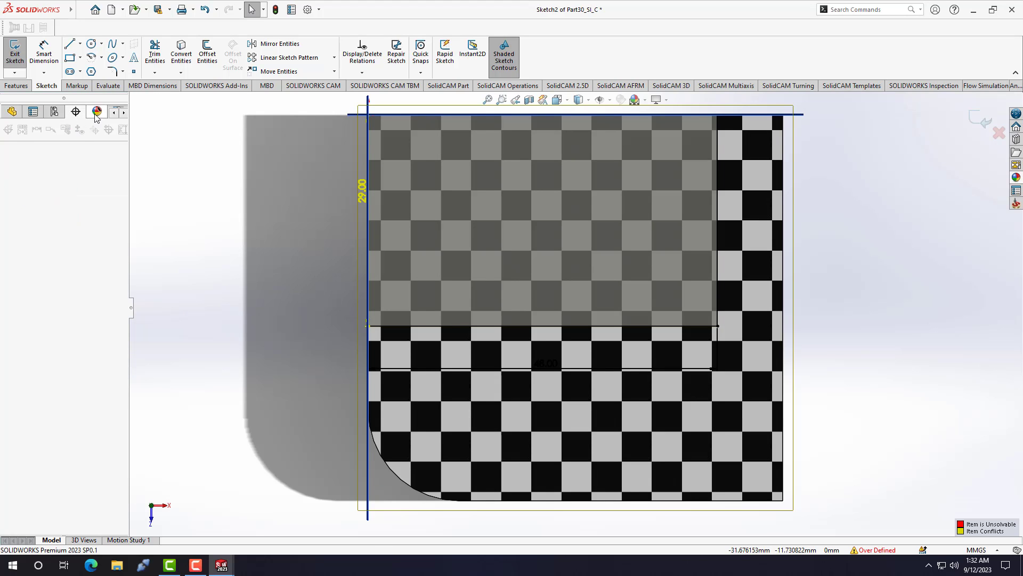
{"action": "left_click", "coordinate": [23, 126]}
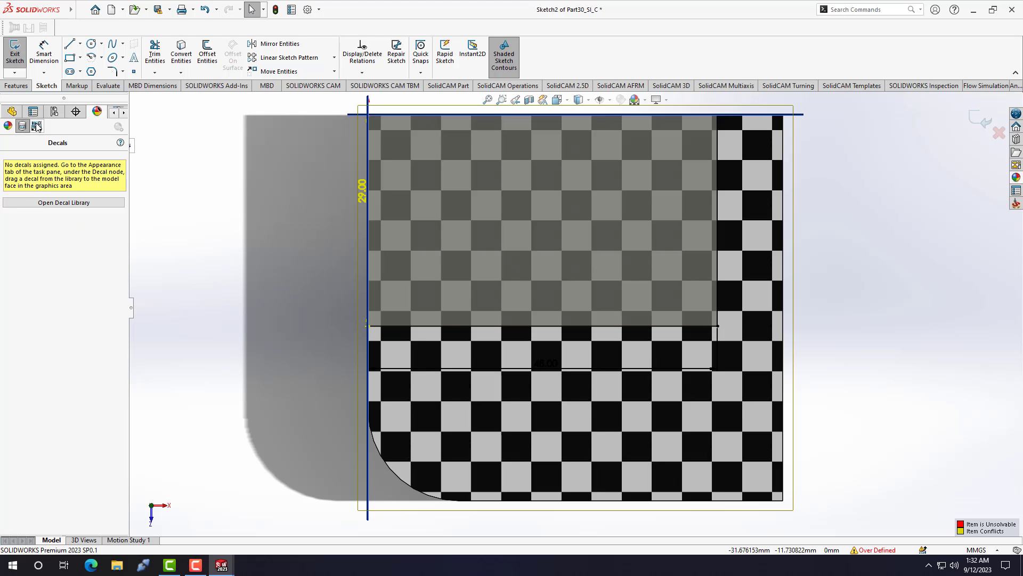
{"action": "left_click", "coordinate": [36, 127]}
Drag the 3 Point Green scene onto the model, check front and left views, and accept.
{"action": "double_click", "coordinate": [33, 167]}
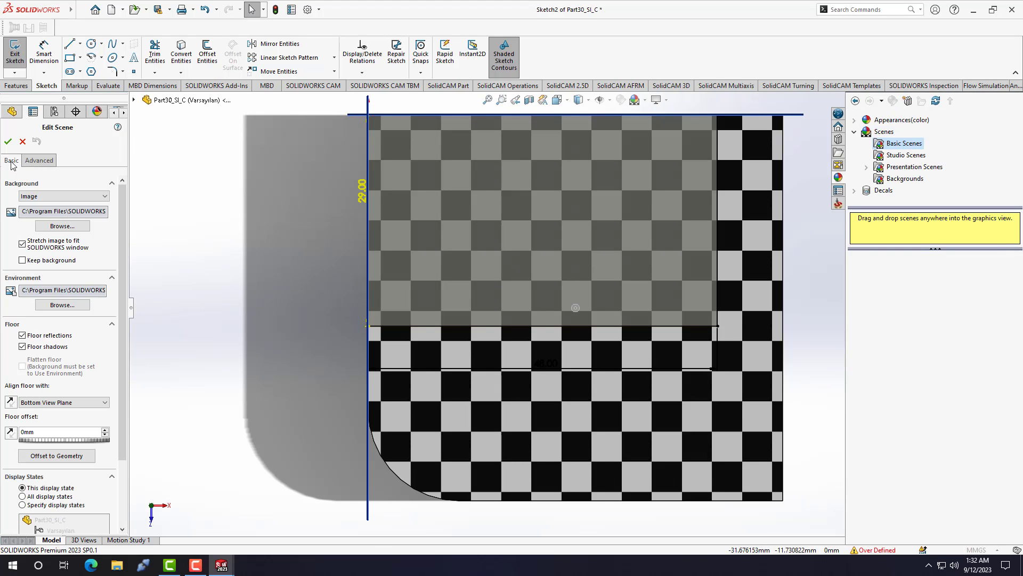
{"action": "mouse_move", "coordinate": [987, 369]}
{"action": "left_mouse_down"}
{"action": "mouse_move", "coordinate": [718, 372]}
{"action": "mouse_move", "coordinate": [550, 265]}
{"action": "mouse_move", "coordinate": [586, 194]}
{"action": "mouse_move", "coordinate": [641, 269]}
{"action": "left_mouse_up"}
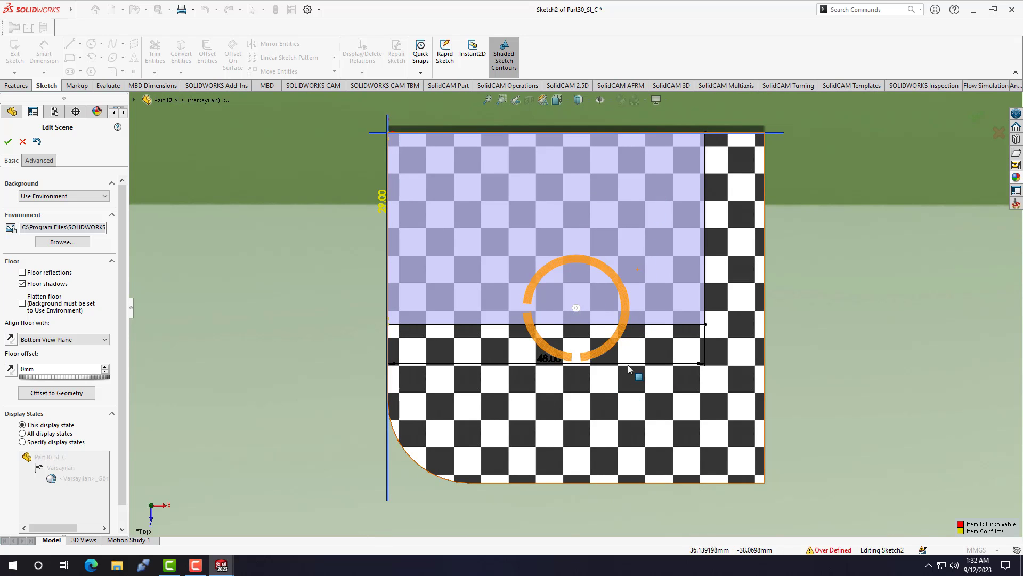
{"action": "mouse_move", "coordinate": [640, 265]}
{"action": "left_mouse_down"}
{"action": "mouse_move", "coordinate": [510, 240]}
{"action": "mouse_move", "coordinate": [581, 419]}
{"action": "left_mouse_up"}
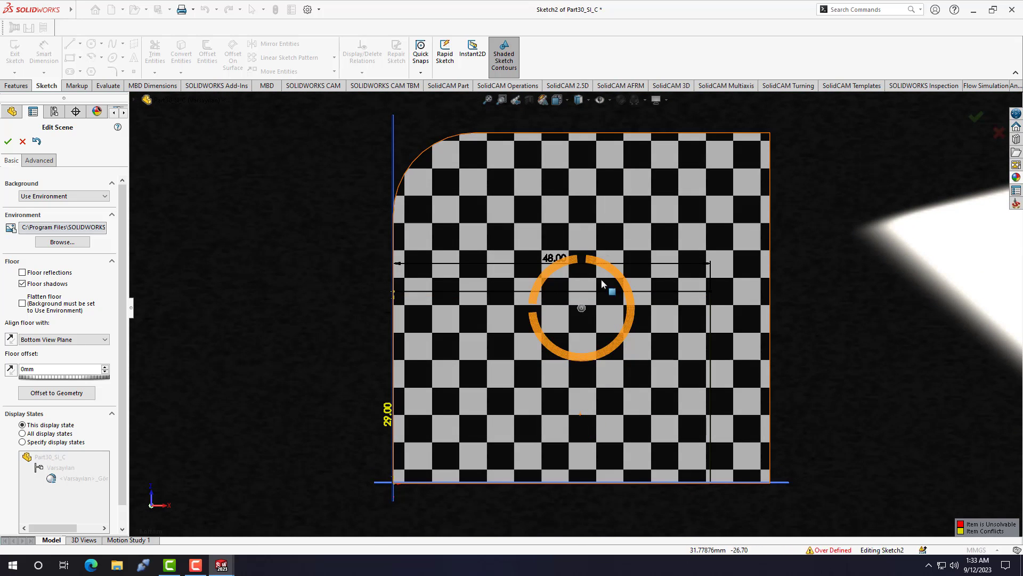
{"action": "mouse_move", "coordinate": [602, 284]}
{"action": "left_mouse_down"}
{"action": "mouse_move", "coordinate": [676, 346]}
{"action": "mouse_move", "coordinate": [509, 357]}
{"action": "mouse_move", "coordinate": [784, 454]}
{"action": "left_mouse_up"}
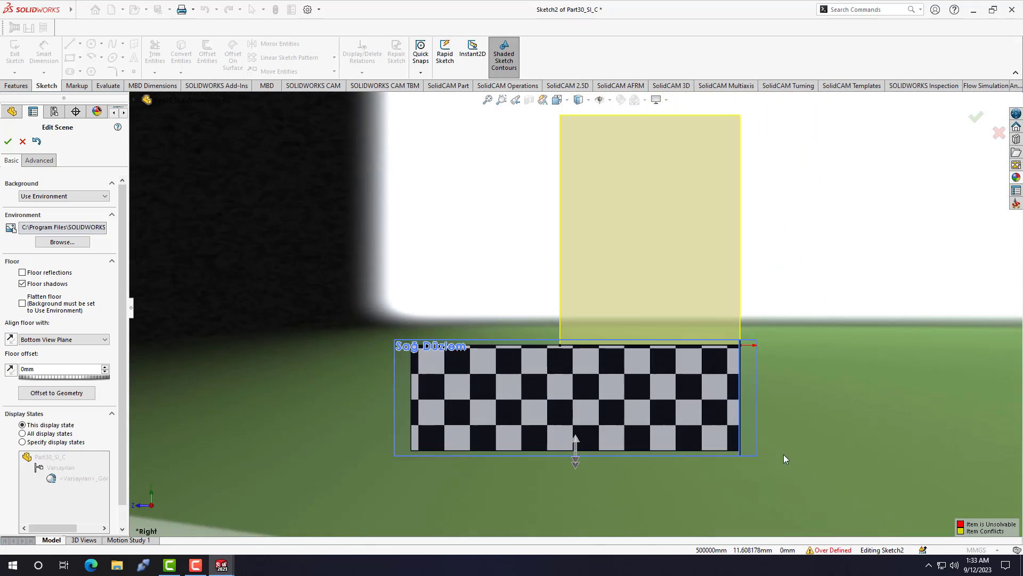
{"action": "key", "text": "ctrl+8"}
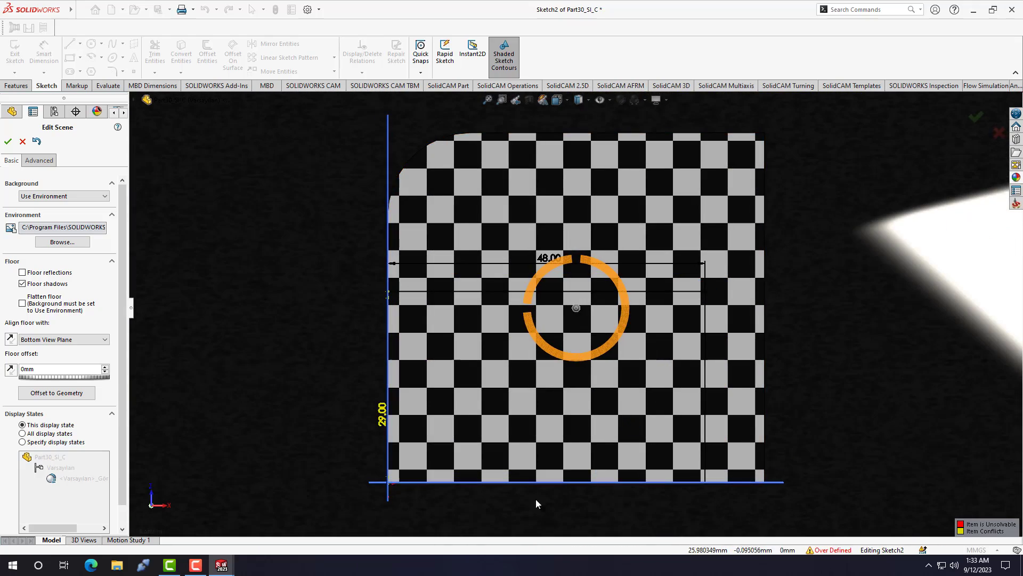
{"action": "key", "text": "ctrl+4"}
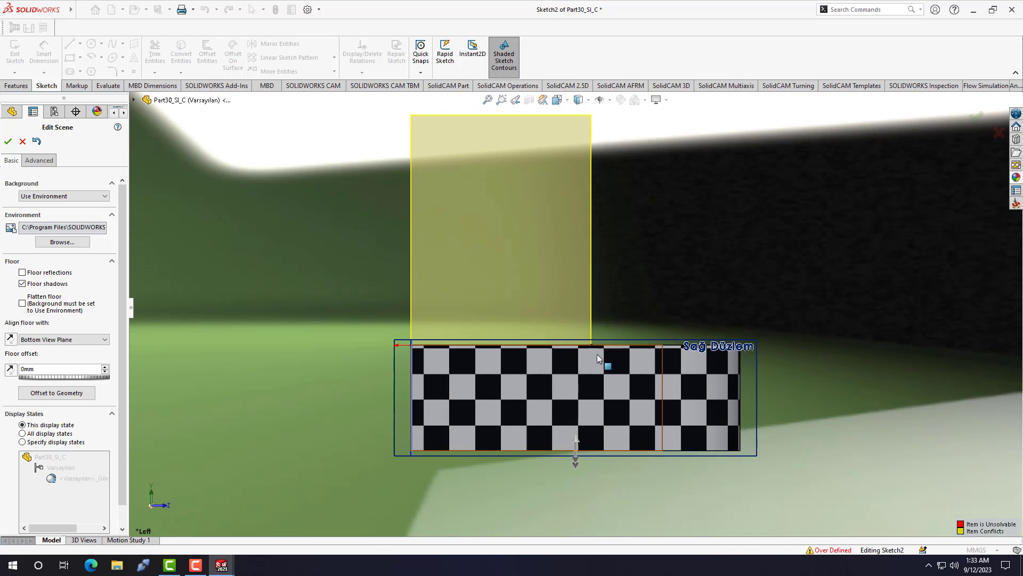
{"action": "left_click", "coordinate": [7, 141]}
{"action": "left_click", "coordinate": [75, 111]}
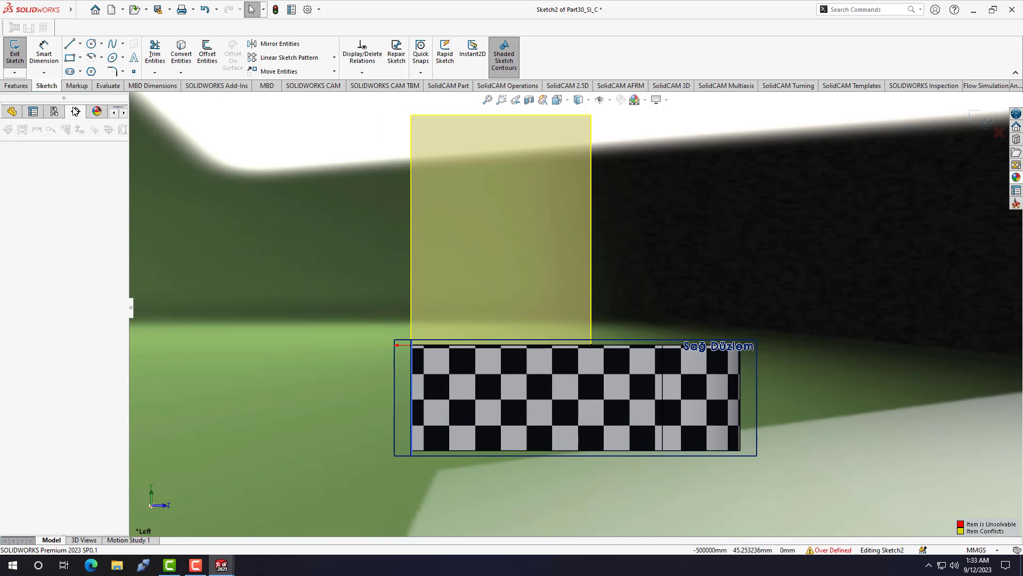
Start and cancel an ellipse, then browse the MBD, SolidCAM Templates, Turning, Multiaxis and AFRM tabs.
{"action": "left_click", "coordinate": [114, 59]}
{"action": "left_click", "coordinate": [154, 85]}
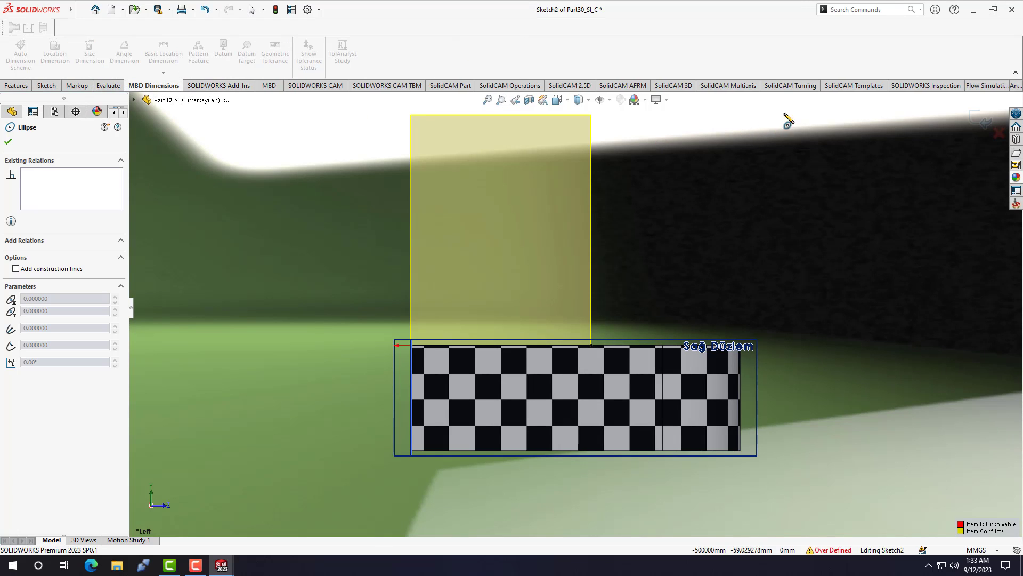
{"action": "left_click", "coordinate": [6, 142]}
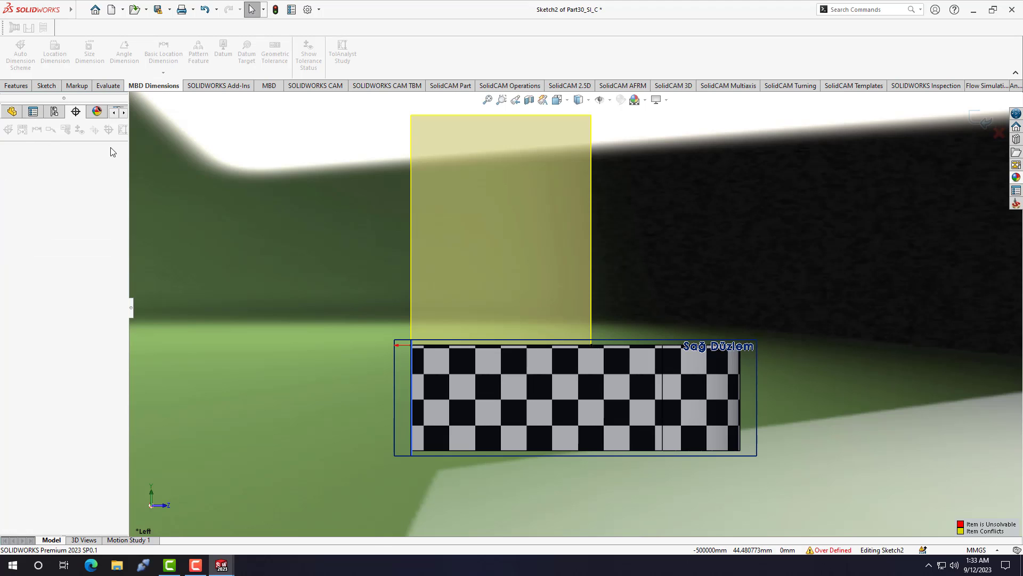
{"action": "left_click", "coordinate": [926, 86]}
{"action": "left_click", "coordinate": [854, 86]}
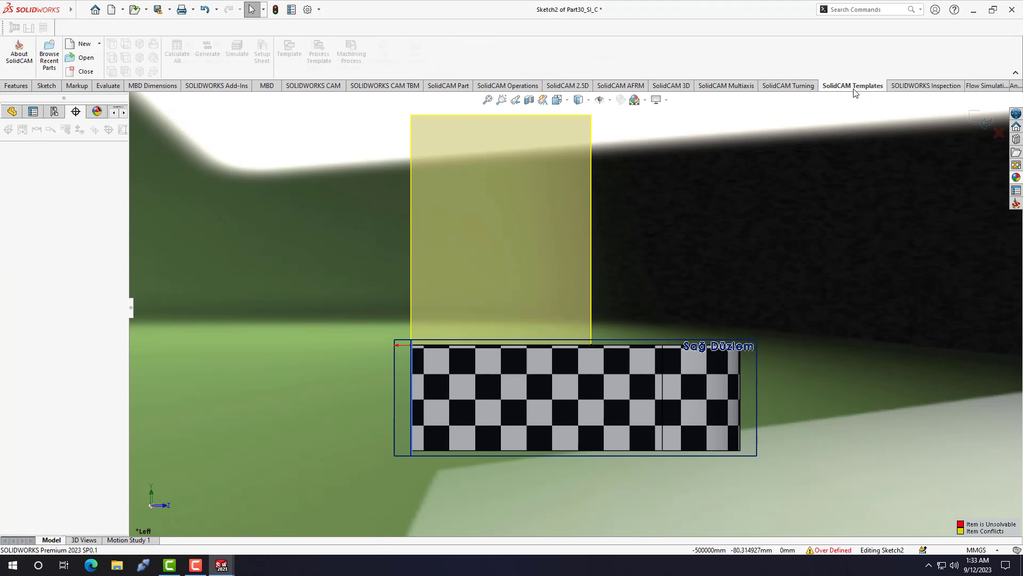
{"action": "left_click", "coordinate": [800, 86]}
{"action": "left_click", "coordinate": [726, 86]}
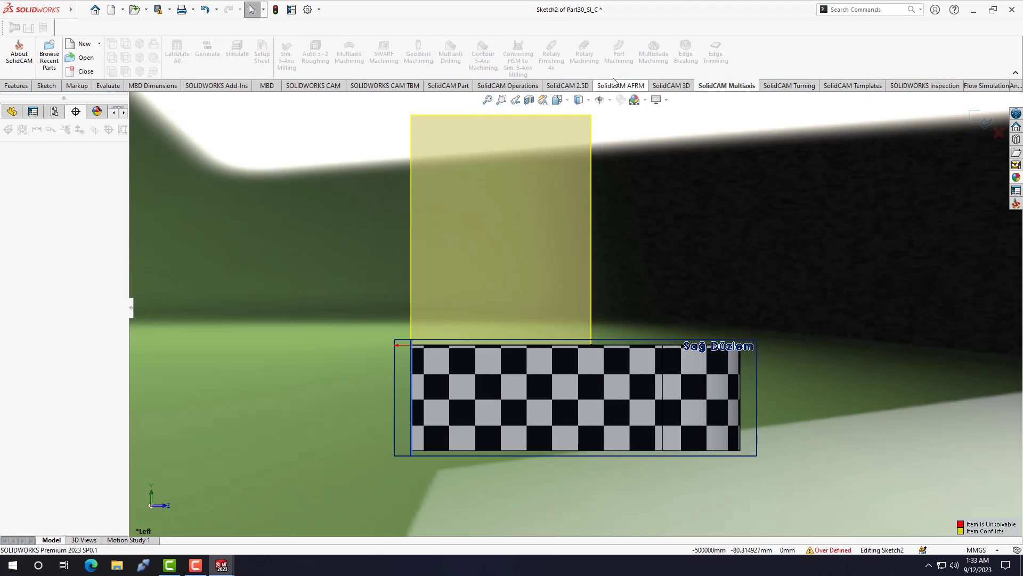
{"action": "left_click", "coordinate": [621, 86]}
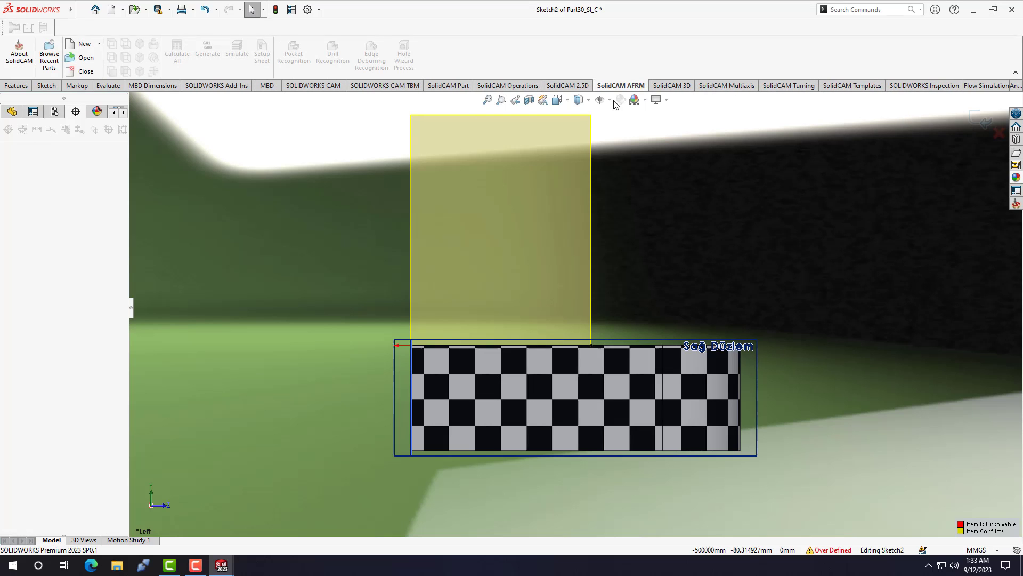
Cancel the older-version save prompt, then open an existing CAM project from SolidCAM Operations.
{"action": "left_click", "coordinate": [156, 14]}
{"action": "left_click", "coordinate": [578, 307]}
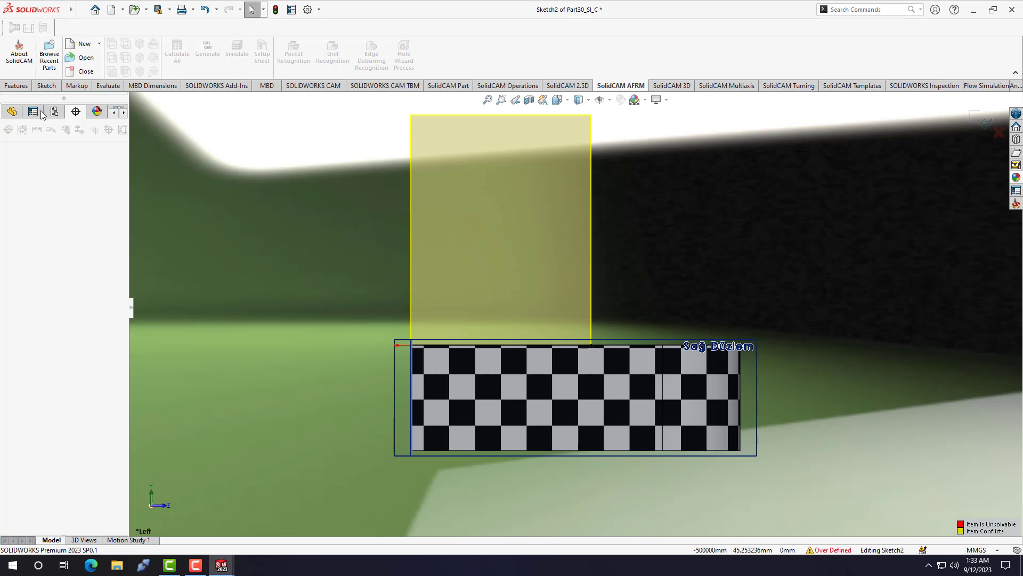
{"action": "left_click", "coordinate": [53, 112]}
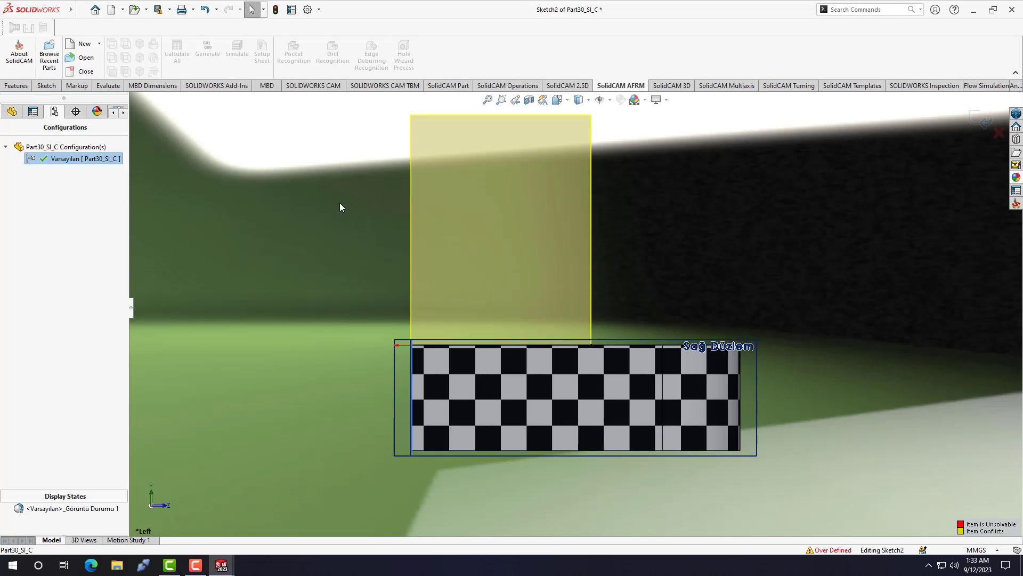
{"action": "left_click", "coordinate": [528, 87]}
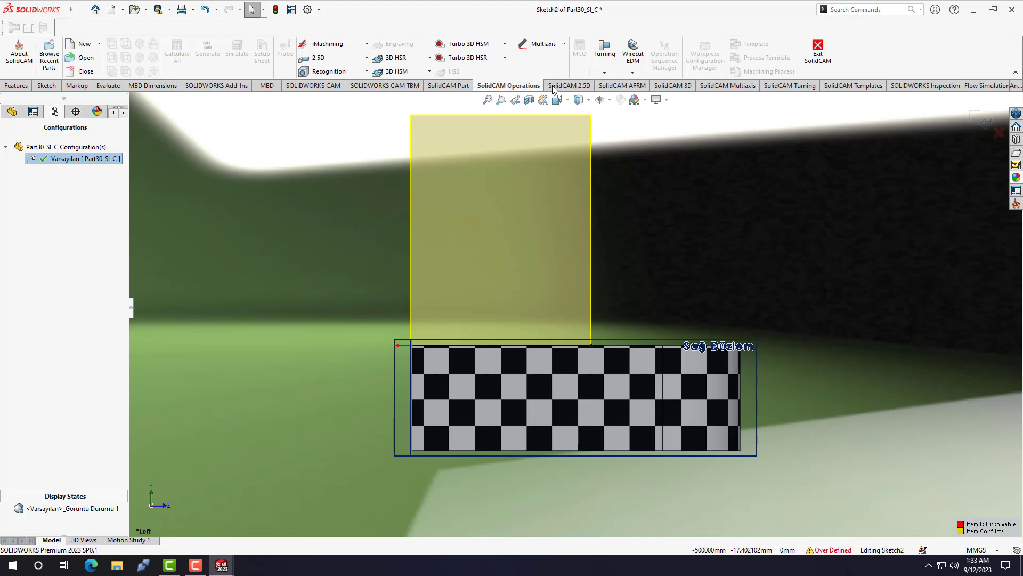
{"action": "left_click", "coordinate": [565, 86]}
{"action": "left_click", "coordinate": [510, 87]}
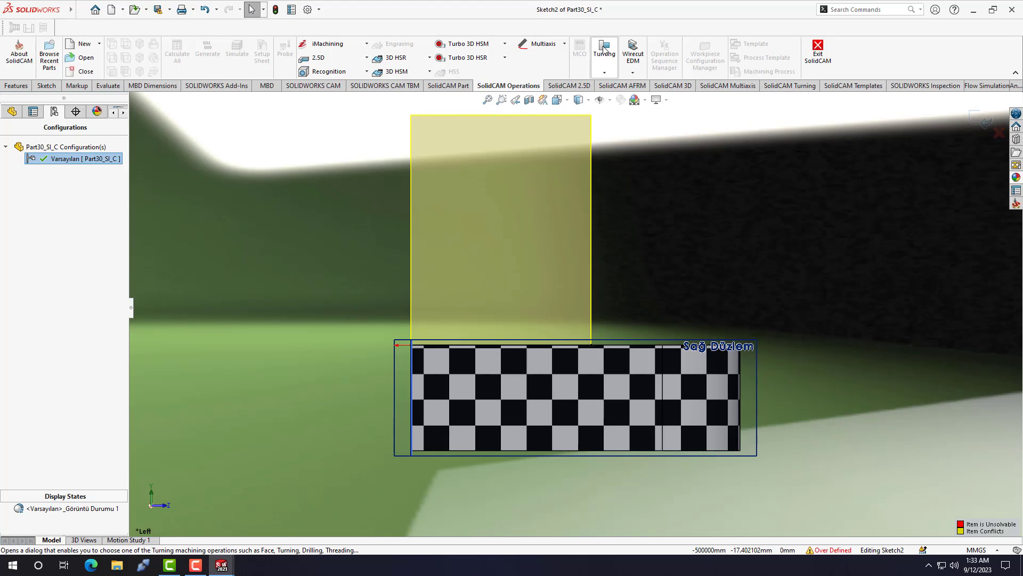
{"action": "left_click", "coordinate": [81, 57]}
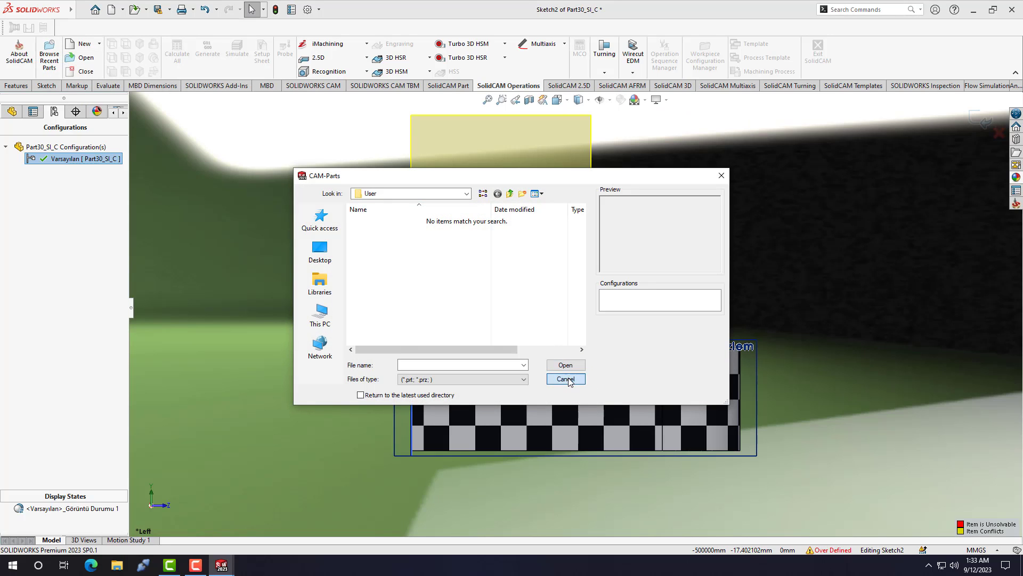
Cancel CAM-Parts, then view and close the recent CAM parts list and About SolidCAM.
{"action": "left_click", "coordinate": [568, 380]}
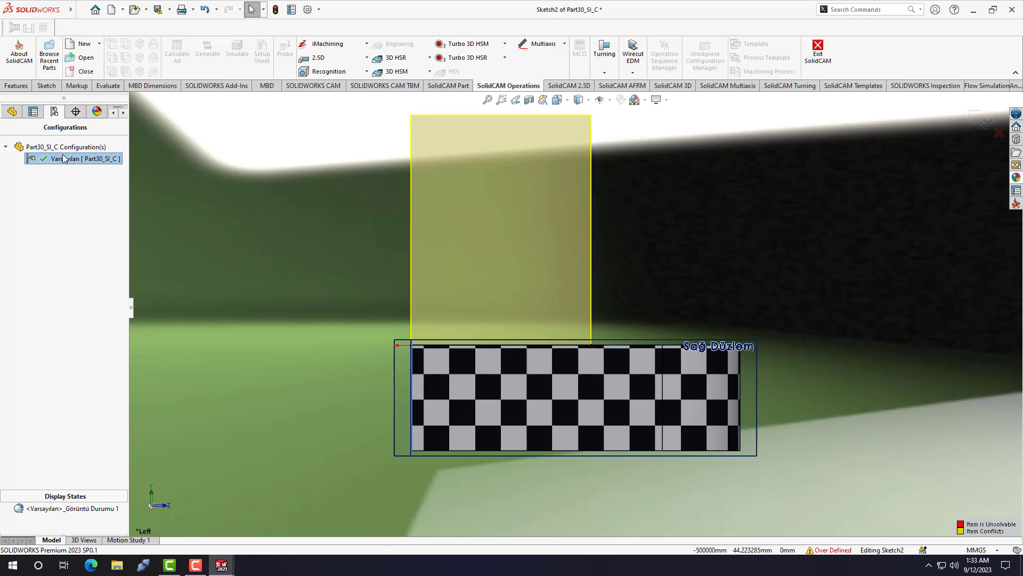
{"action": "left_click", "coordinate": [48, 48]}
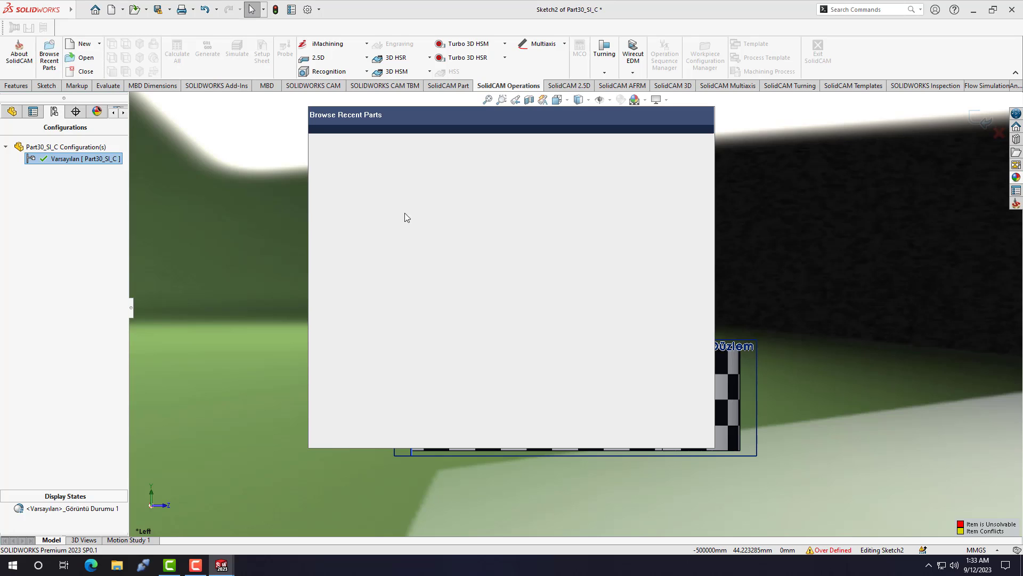
{"action": "left_click", "coordinate": [707, 123]}
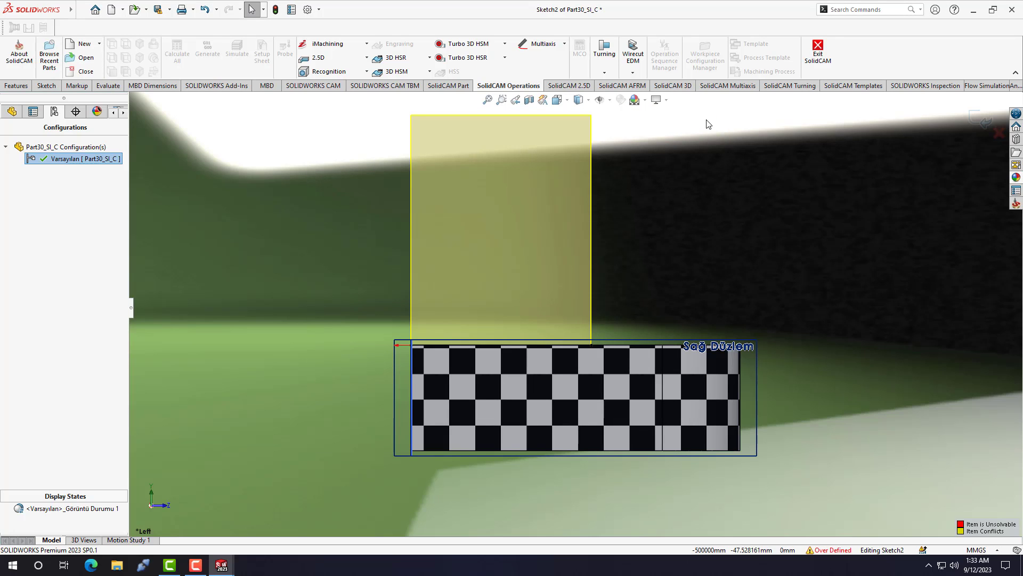
{"action": "left_click", "coordinate": [27, 58]}
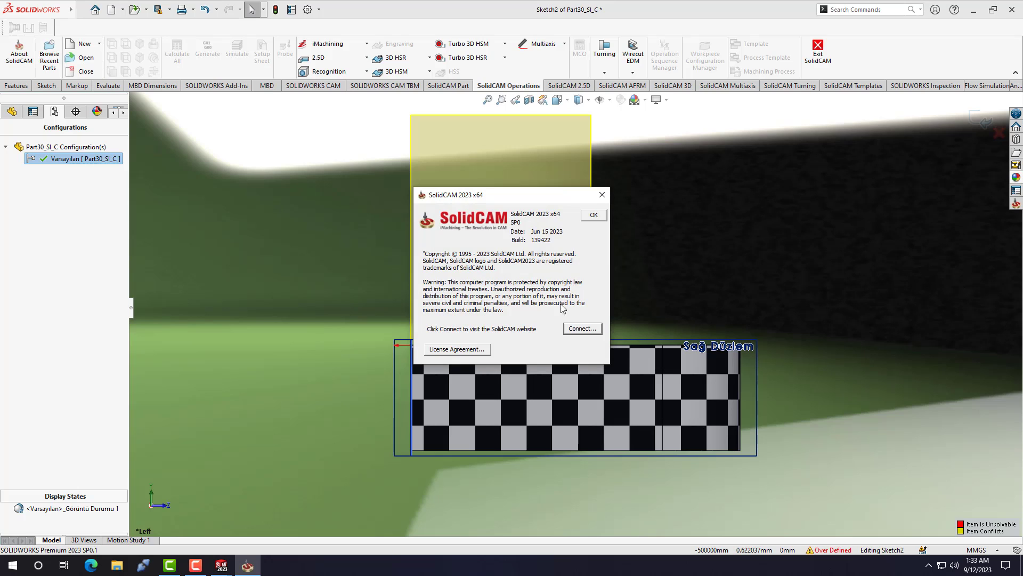
{"action": "left_click", "coordinate": [592, 216]}
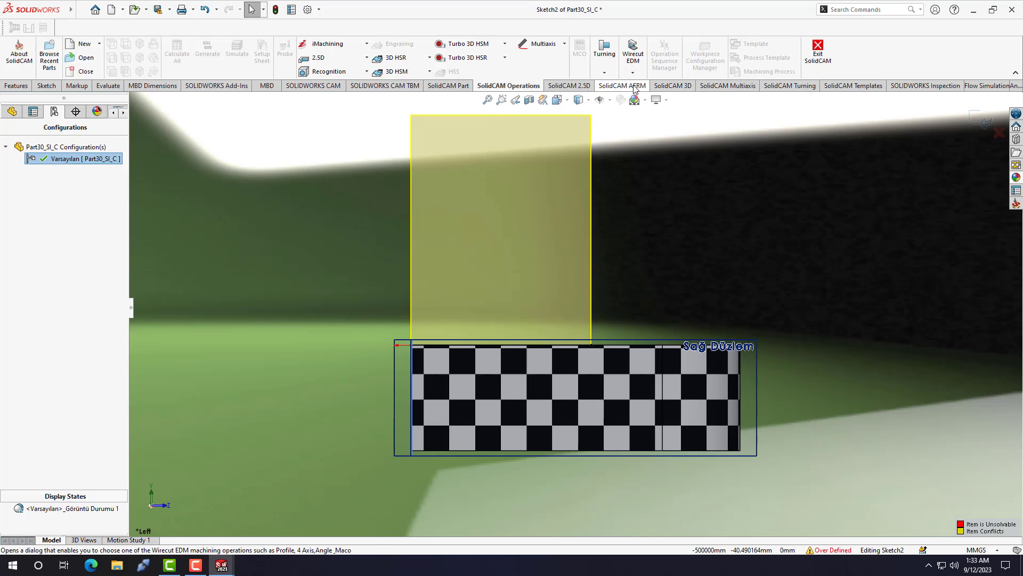
Return to the FeatureManager design tree, select the part's Origin, and show the SolidCAM task pane.
{"action": "scroll", "coordinate": [639, 67], "scroll_direction": "down", "scroll_amount": 2}
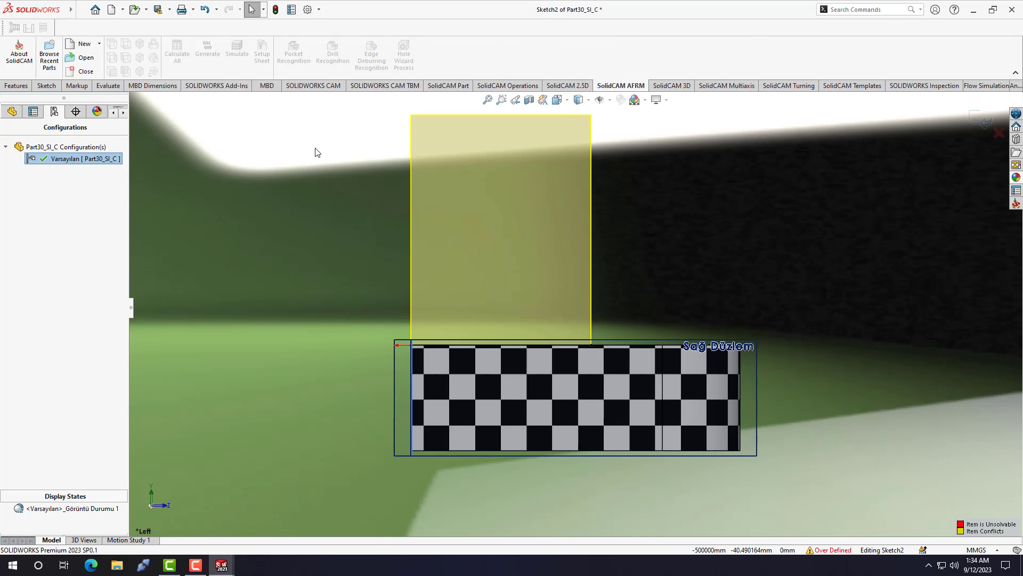
{"action": "left_click", "coordinate": [189, 201]}
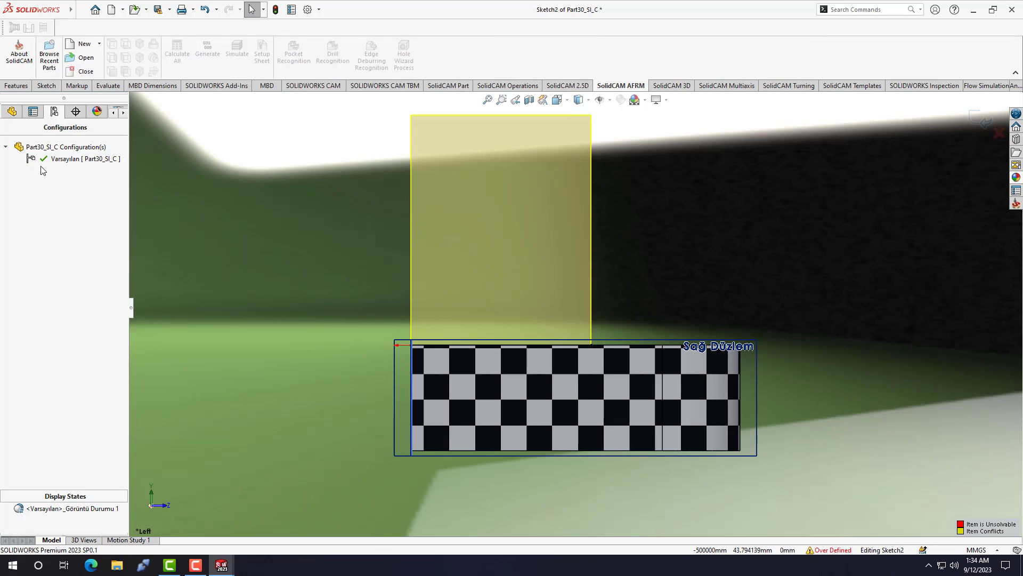
{"action": "left_click", "coordinate": [35, 115]}
{"action": "left_click", "coordinate": [12, 112]}
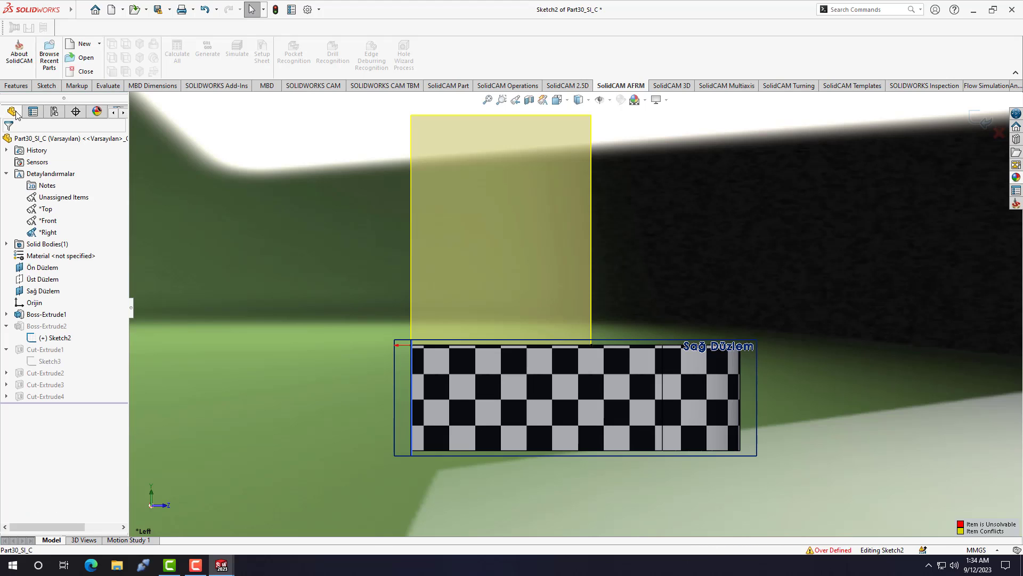
{"action": "left_click", "coordinate": [39, 189]}
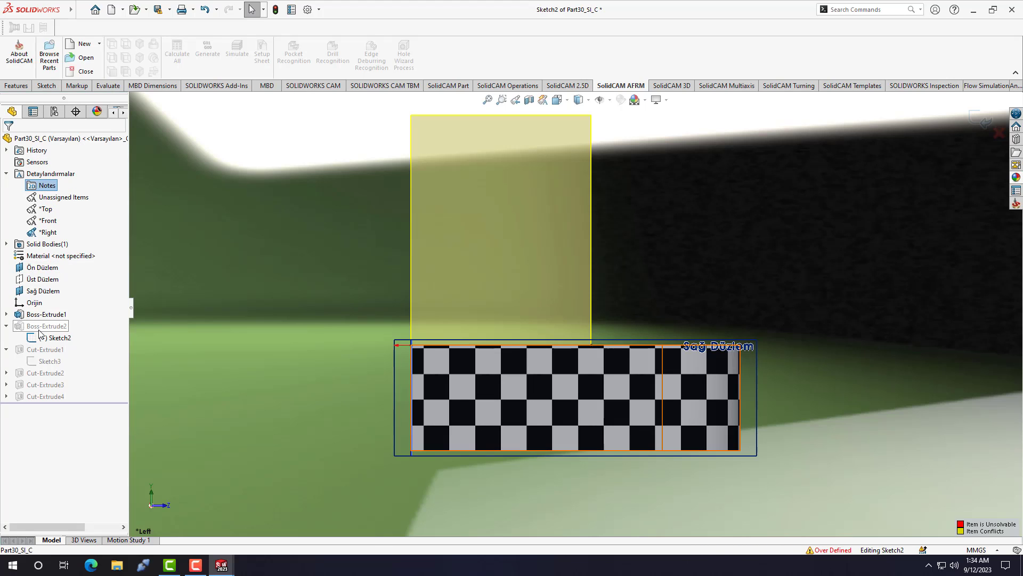
{"action": "left_click", "coordinate": [32, 303]}
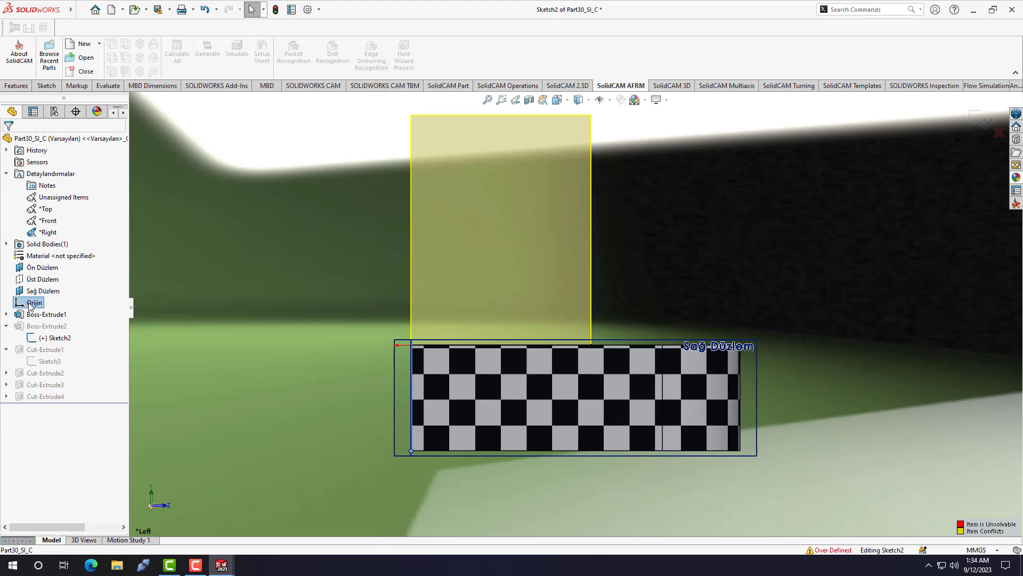
{"action": "left_click", "coordinate": [1015, 203]}
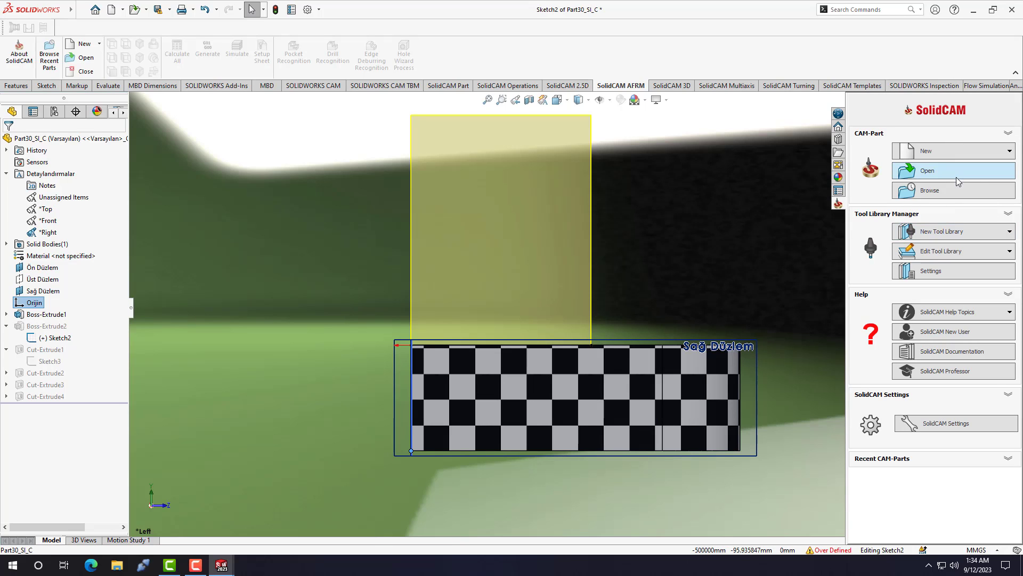
Choose Tool Assemblies library editing, review ToolKit Settings Tool Type Names like ENGRAVING, and continue.
{"action": "left_click", "coordinate": [926, 255]}
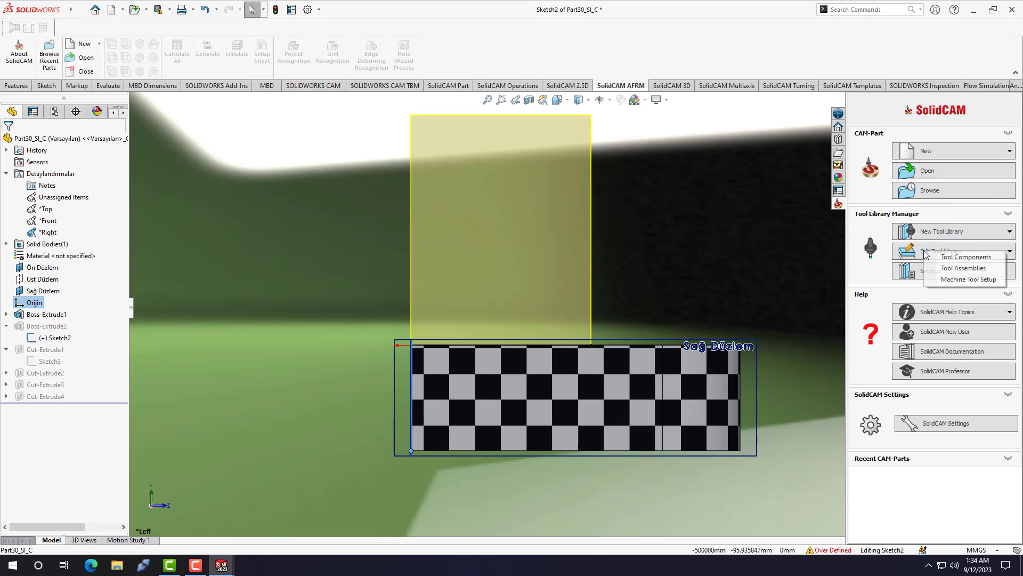
{"action": "left_click", "coordinate": [948, 269]}
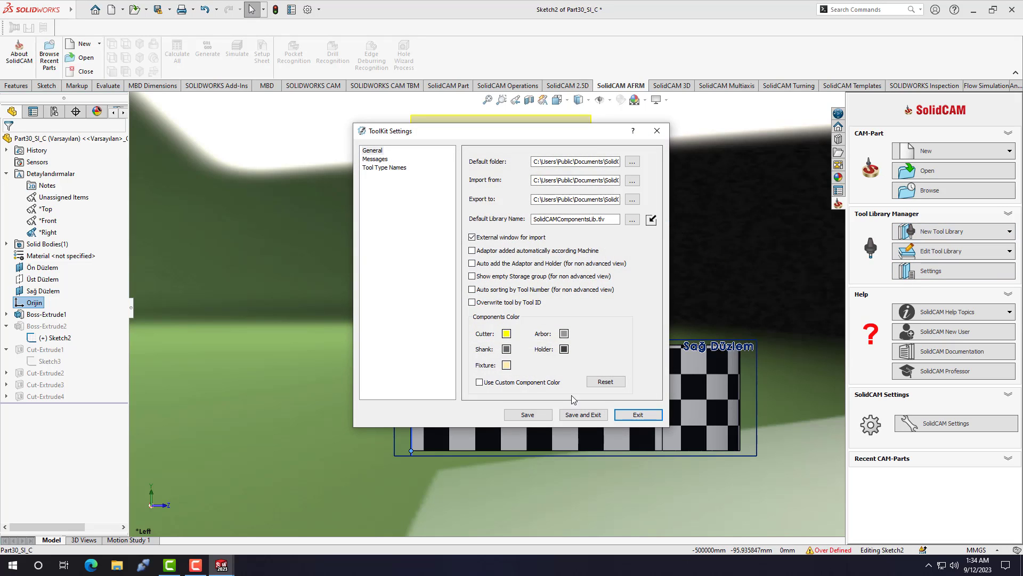
{"action": "left_click", "coordinate": [372, 168]}
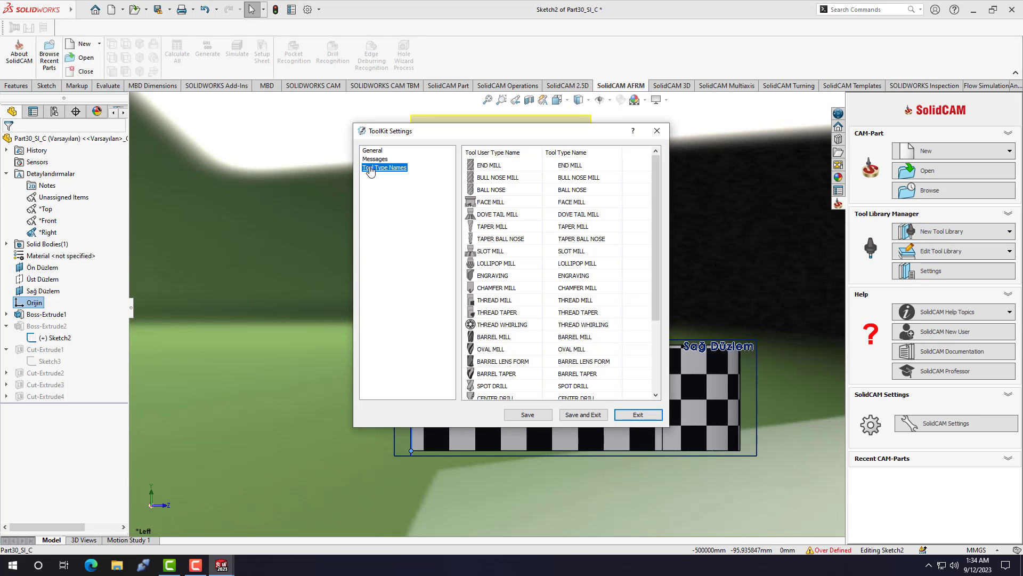
{"action": "left_click", "coordinate": [493, 275]}
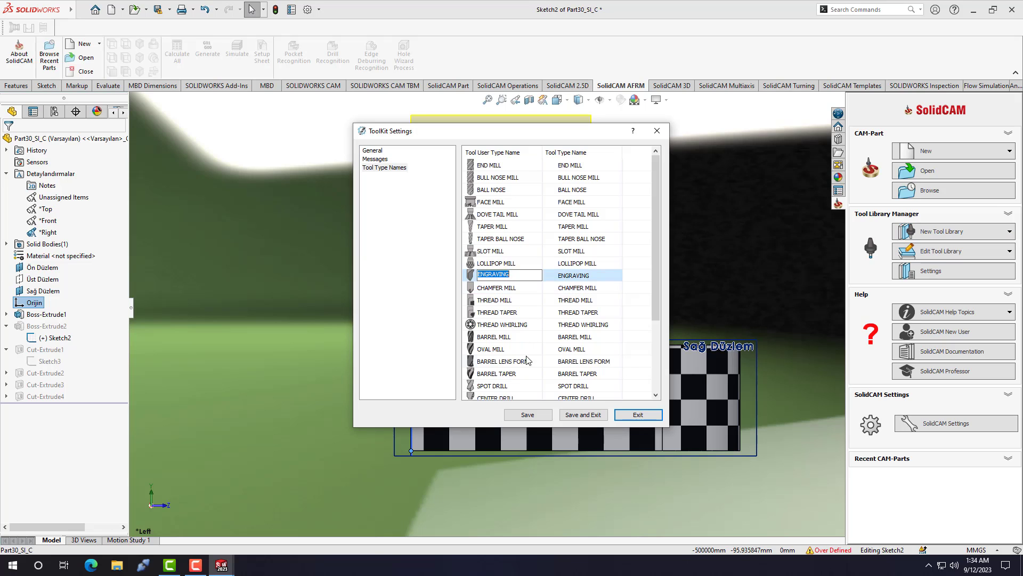
{"action": "left_click", "coordinate": [584, 415]}
Open the QUICKSTART (Metric) tool library and browse tools 2, 1 and 5.
{"action": "left_click", "coordinate": [427, 380]}
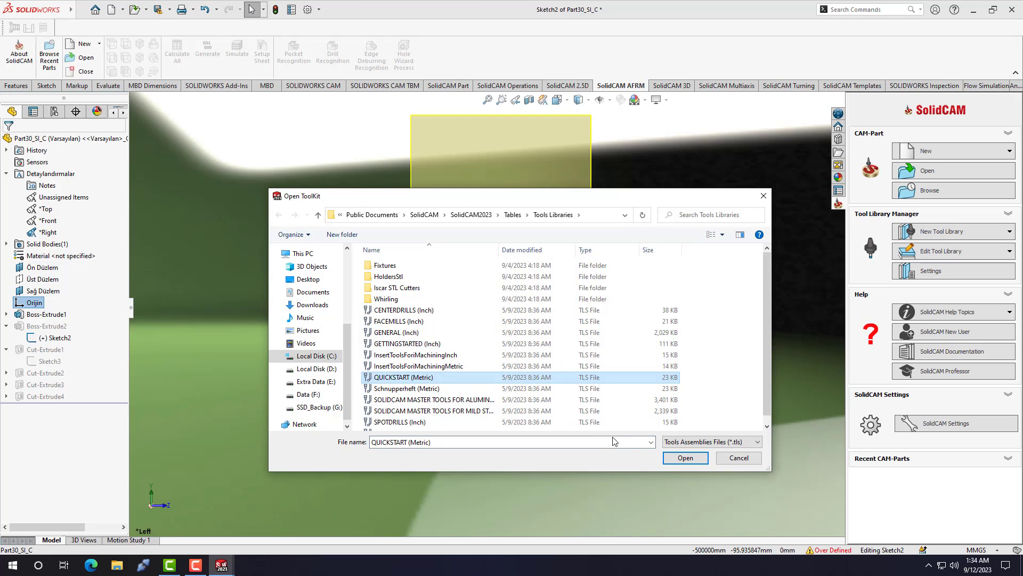
{"action": "left_click", "coordinate": [682, 457]}
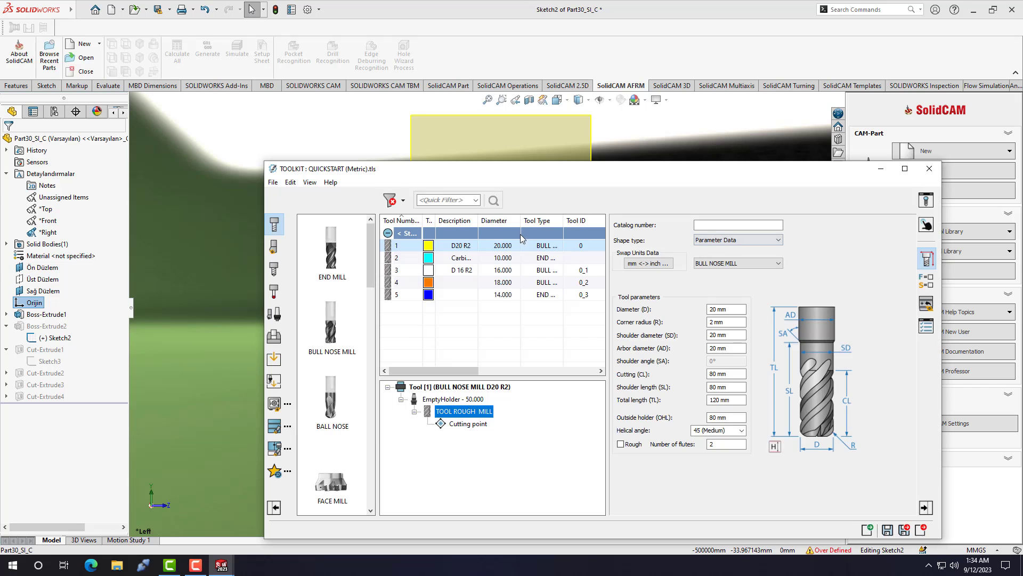
{"action": "left_click_drag", "start_coordinate": [608, 178], "coordinate": [471, 146]}
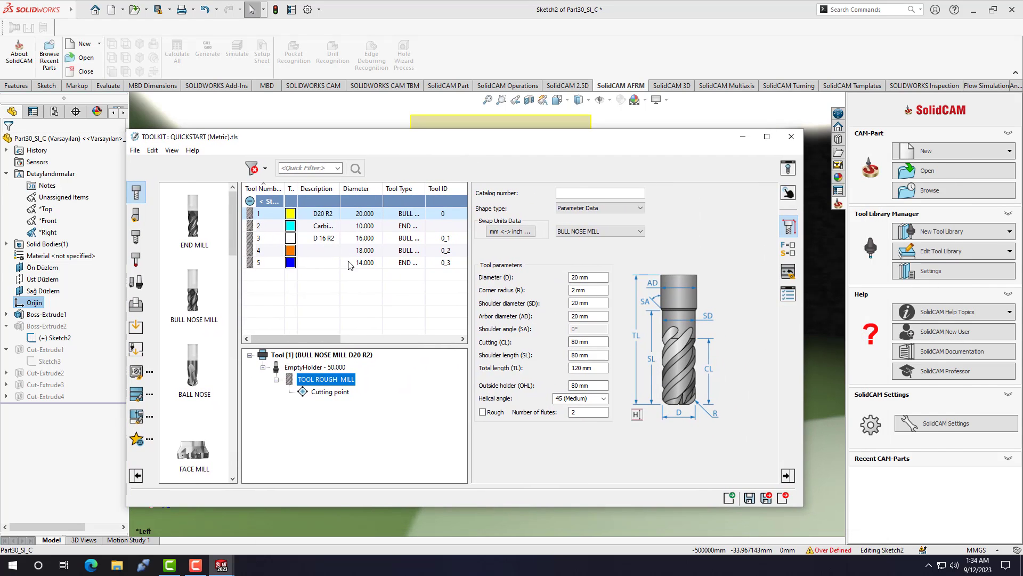
{"action": "left_click", "coordinate": [319, 233]}
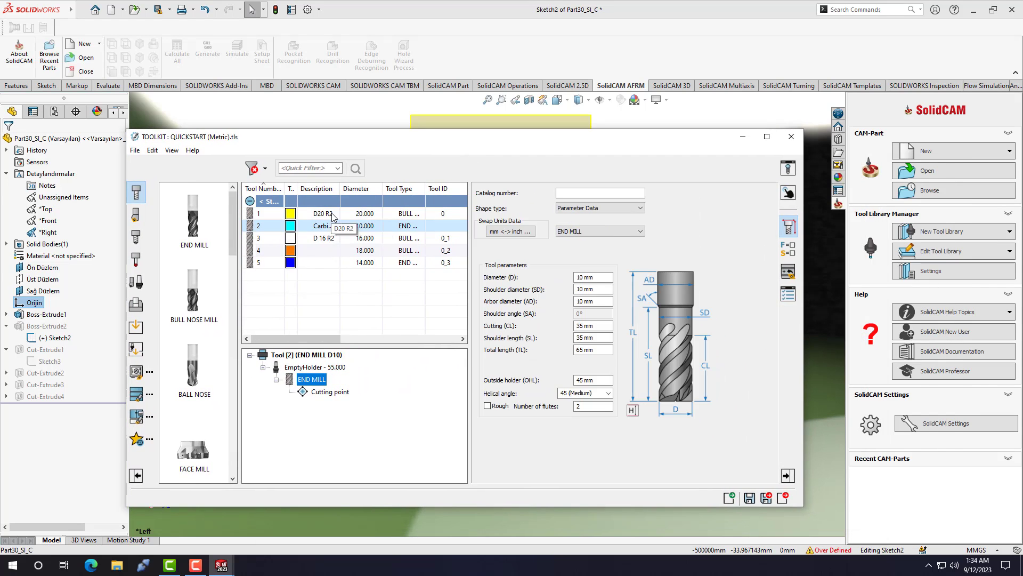
{"action": "left_click", "coordinate": [332, 214]}
{"action": "left_click", "coordinate": [341, 250]}
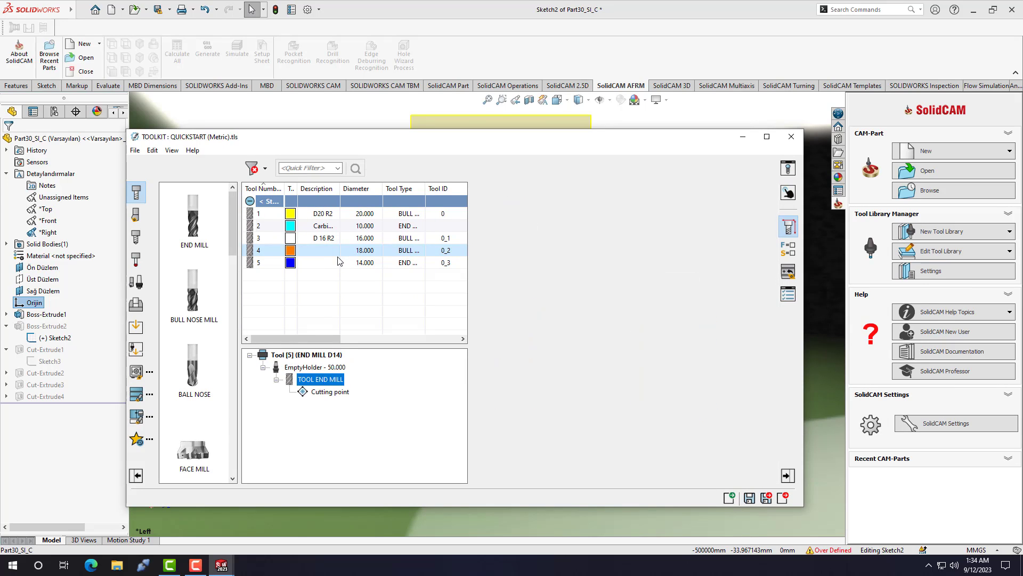
Set tool 5's shape type to Sketch (2D) and its tool type to BARREL LENS FORM.
{"action": "left_click", "coordinate": [597, 208]}
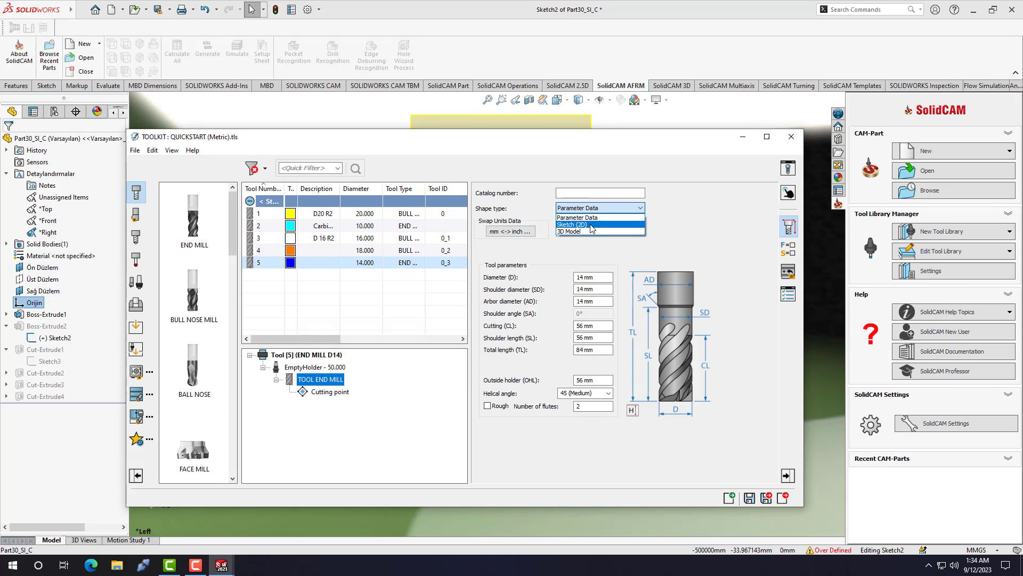
{"action": "left_click", "coordinate": [591, 225]}
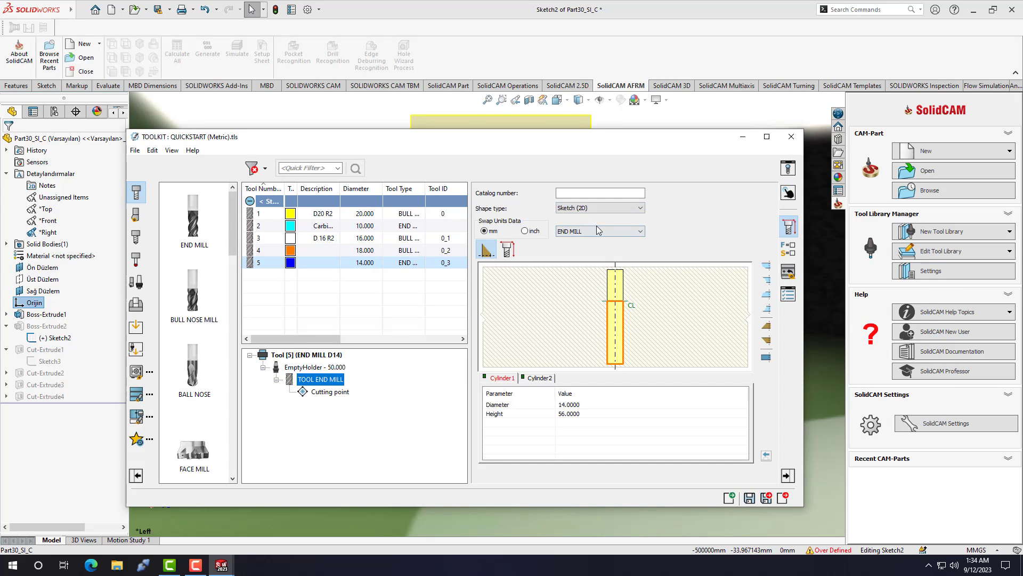
{"action": "left_click", "coordinate": [598, 231]}
{"action": "left_click", "coordinate": [602, 248]}
{"action": "left_click", "coordinate": [606, 235]}
{"action": "left_click", "coordinate": [603, 354]}
Review tool 5's parameters and tools 2 and 4 (18 mm bull nose), then start the export.
{"action": "left_click", "coordinate": [508, 249]}
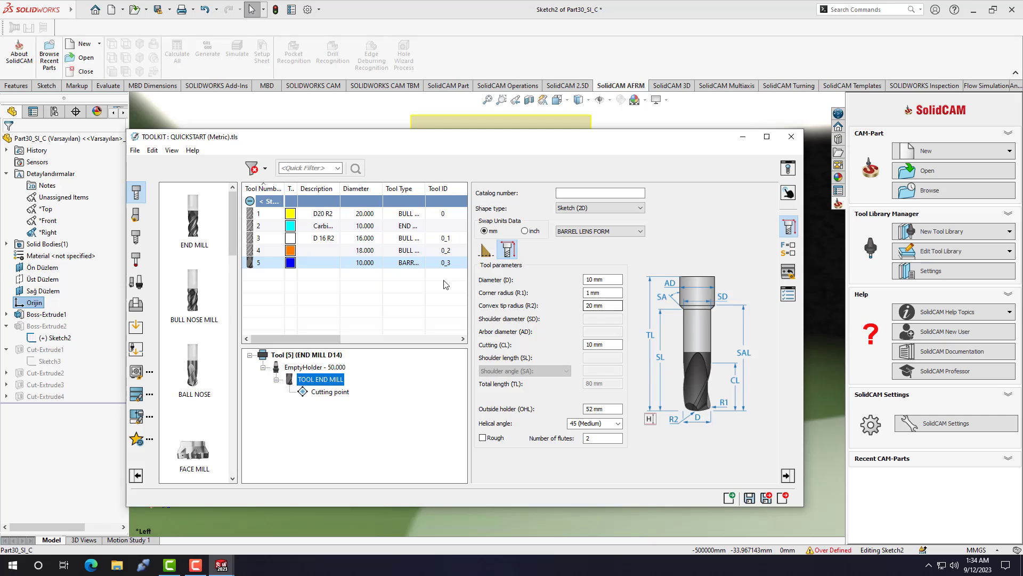
{"action": "left_click", "coordinate": [324, 226]}
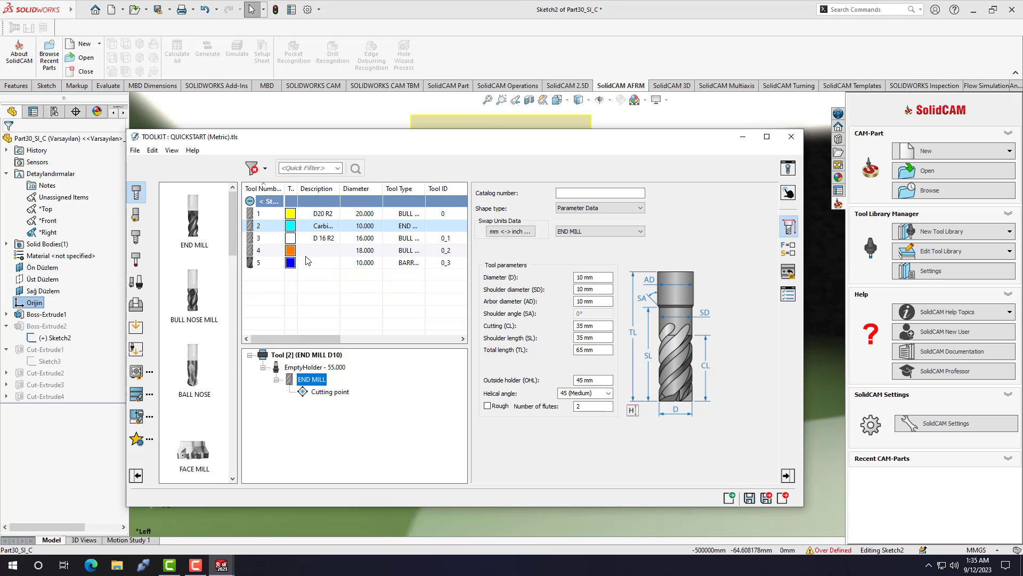
{"action": "left_click", "coordinate": [285, 251]}
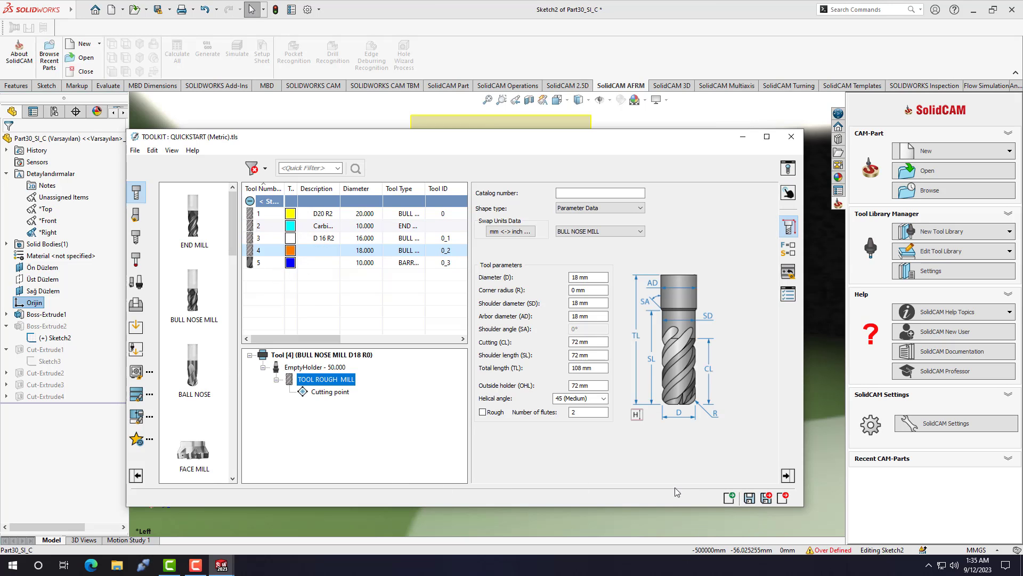
{"action": "left_click", "coordinate": [730, 501]}
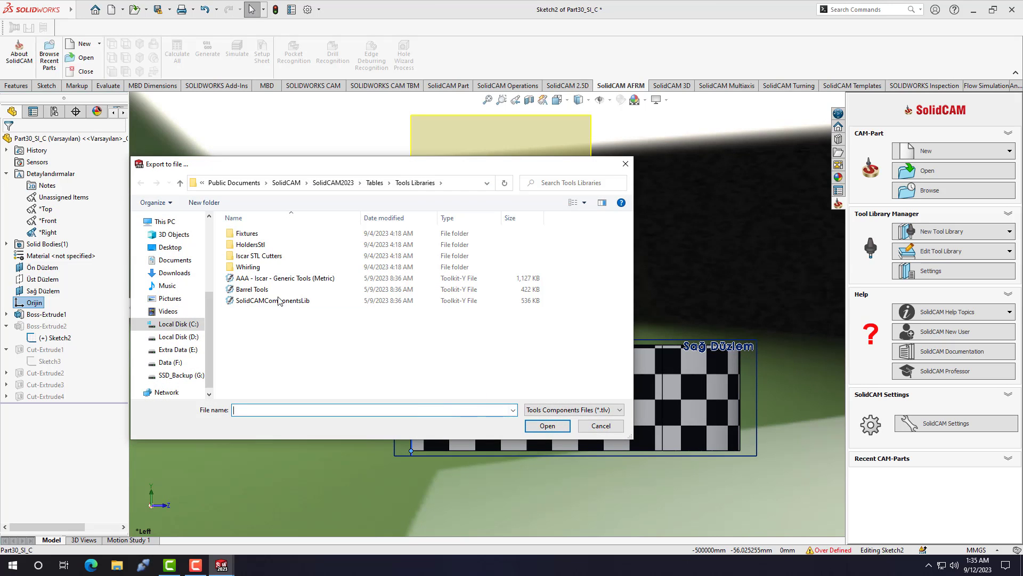
Export into Barrel Tools, selecting cutter 52739100 under WT(Ceratizit Group) > 3D Finish – Barrel shape.
{"action": "left_click", "coordinate": [269, 291]}
{"action": "left_click", "coordinate": [545, 425]}
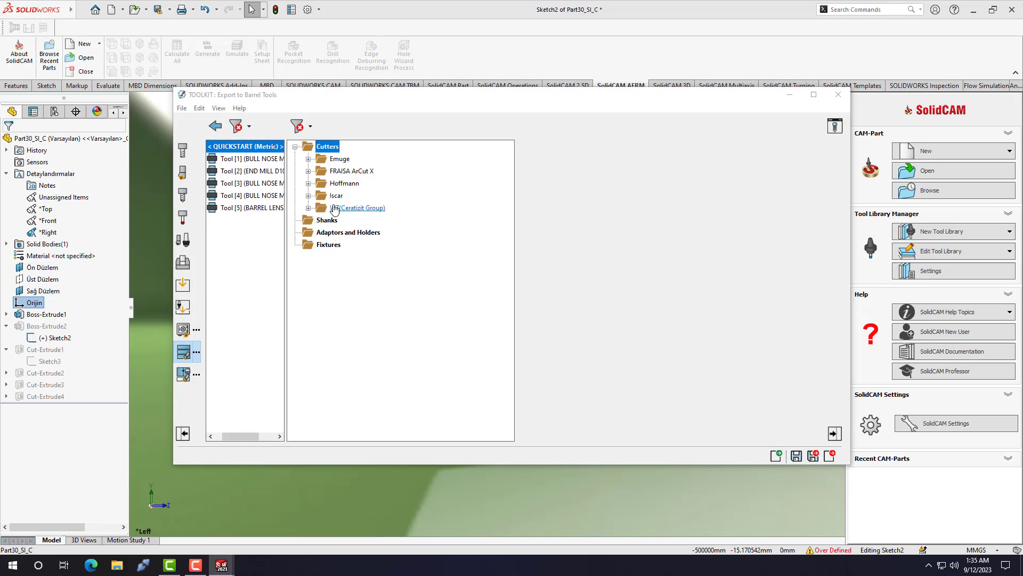
{"action": "left_click", "coordinate": [365, 208]}
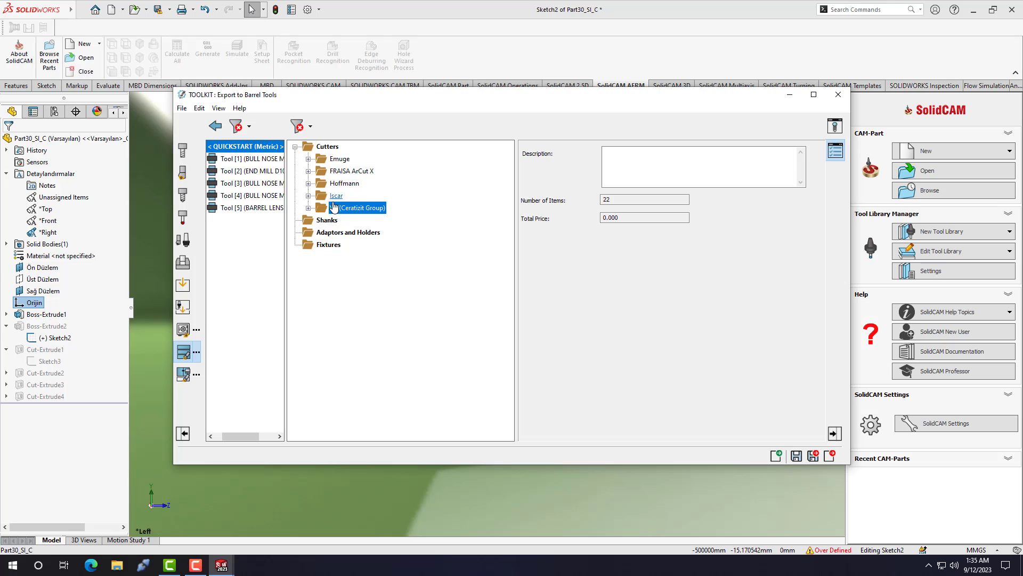
{"action": "double_click", "coordinate": [329, 207]}
{"action": "left_click", "coordinate": [346, 220]}
{"action": "double_click", "coordinate": [345, 220]}
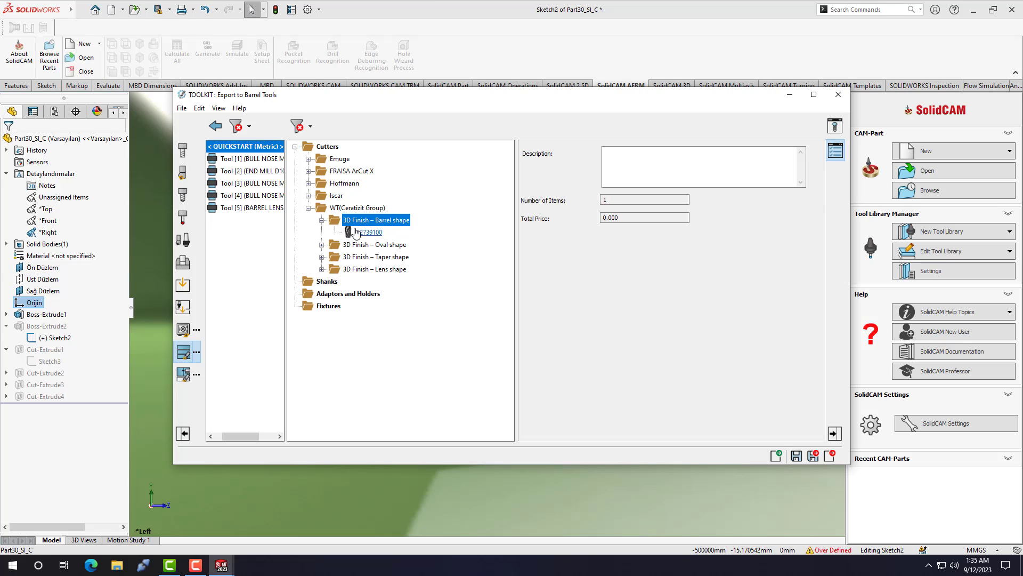
{"action": "left_click", "coordinate": [356, 233]}
{"action": "left_click", "coordinate": [776, 458]}
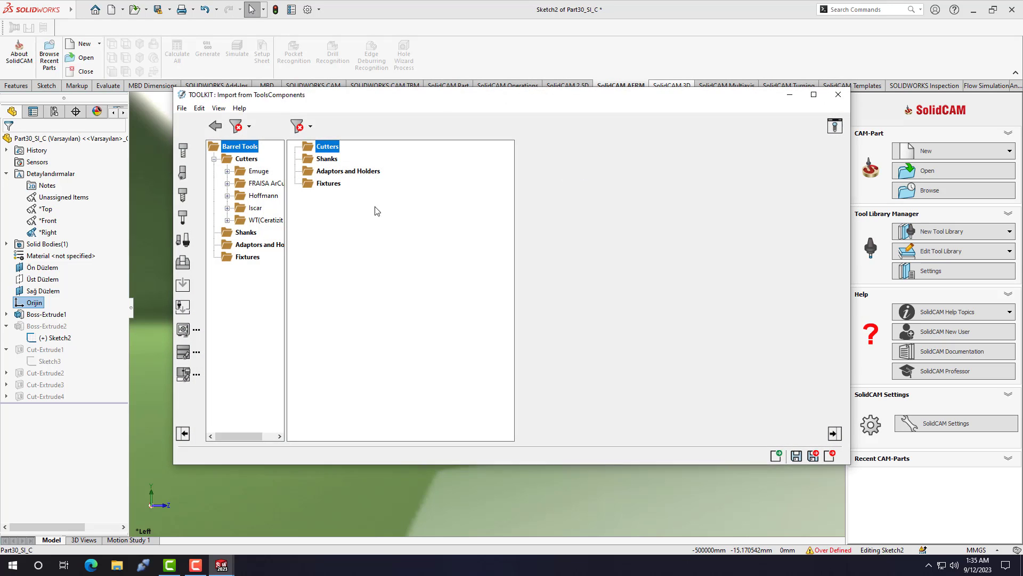
Browse the Fixtures and Adaptors and Holders categories in Import from ToolsComponents.
{"action": "left_click", "coordinate": [329, 183]}
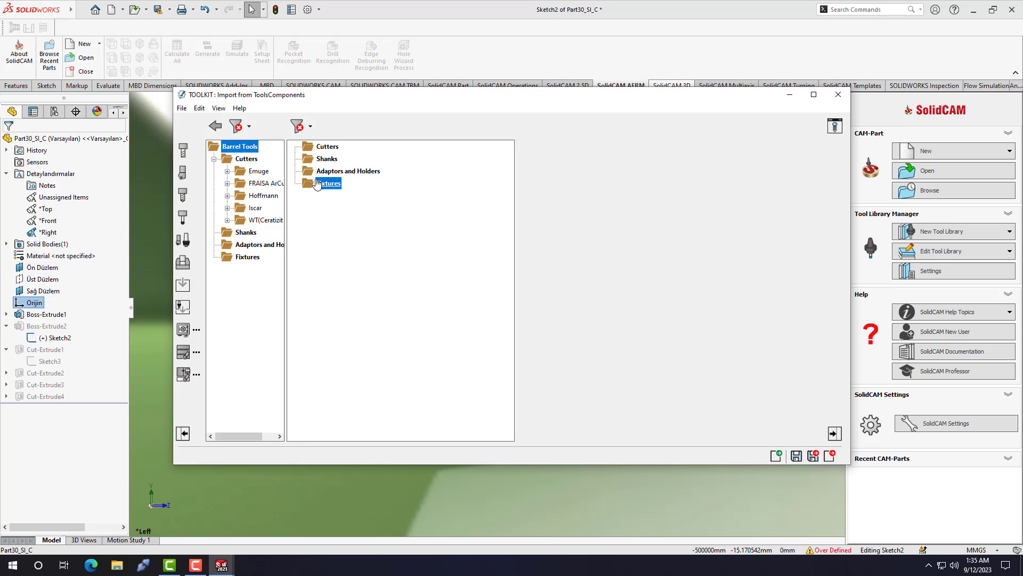
{"action": "left_click", "coordinate": [329, 172]}
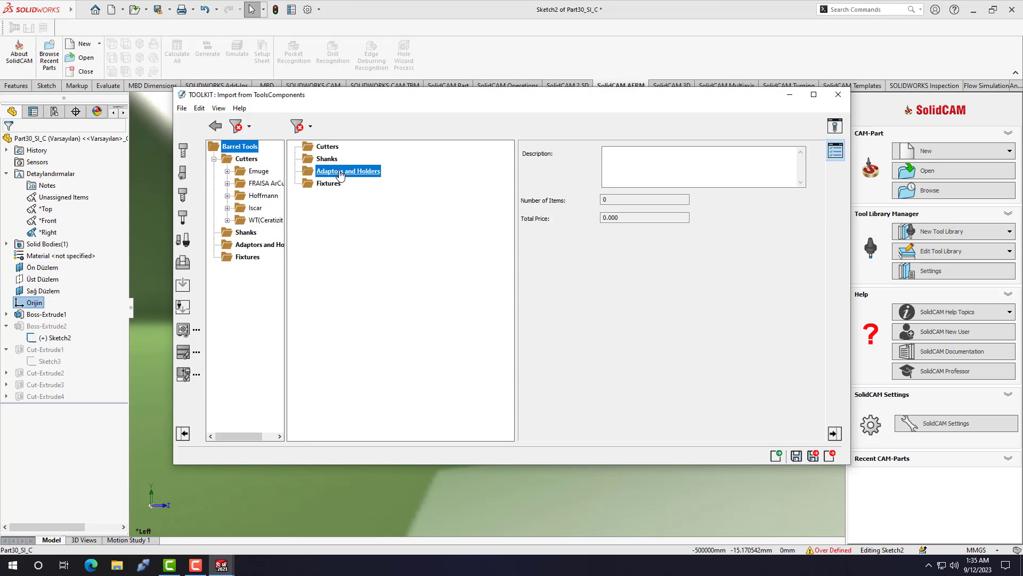
{"action": "left_click", "coordinate": [777, 456]}
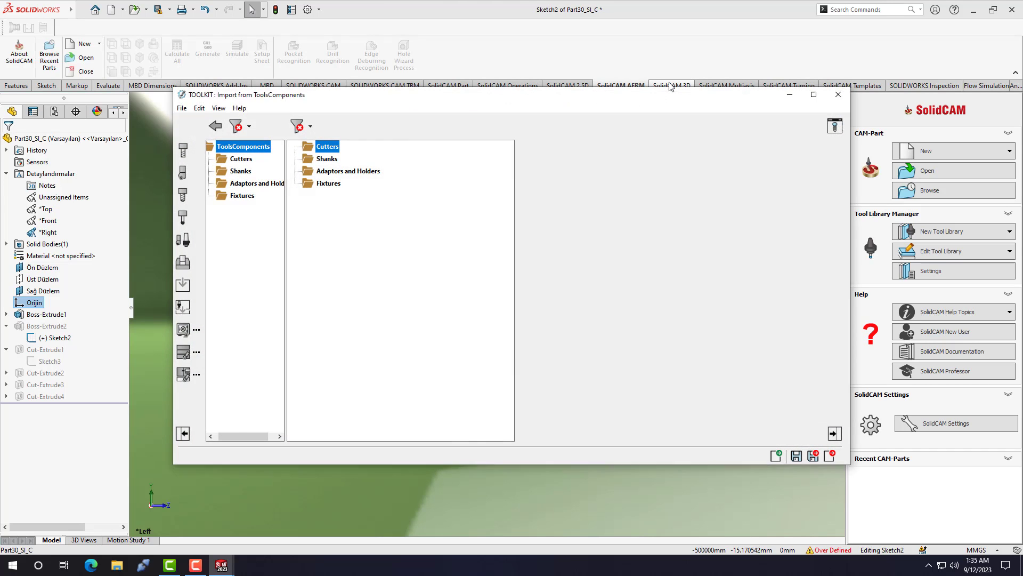
{"action": "left_click", "coordinate": [344, 175]}
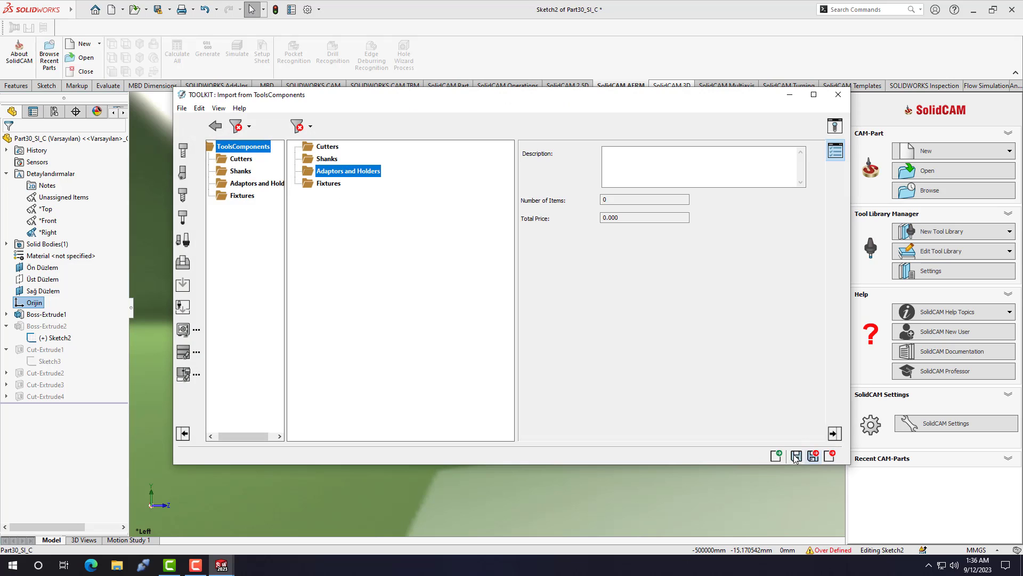
Close the import window, continue past the sketch rebuild warning, and close QUICKSTART without saving.
{"action": "left_click", "coordinate": [778, 457]}
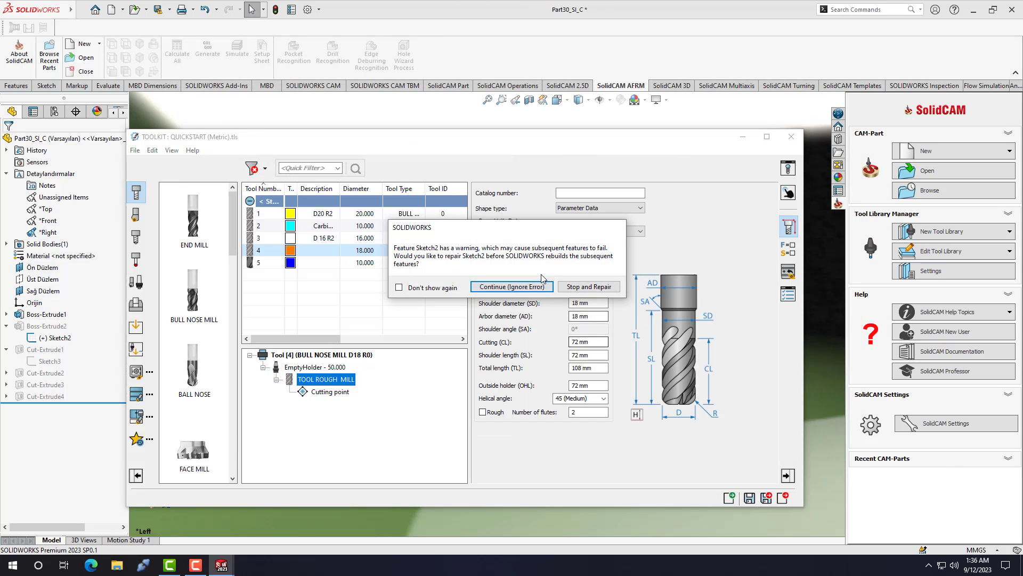
{"action": "left_click", "coordinate": [542, 287]}
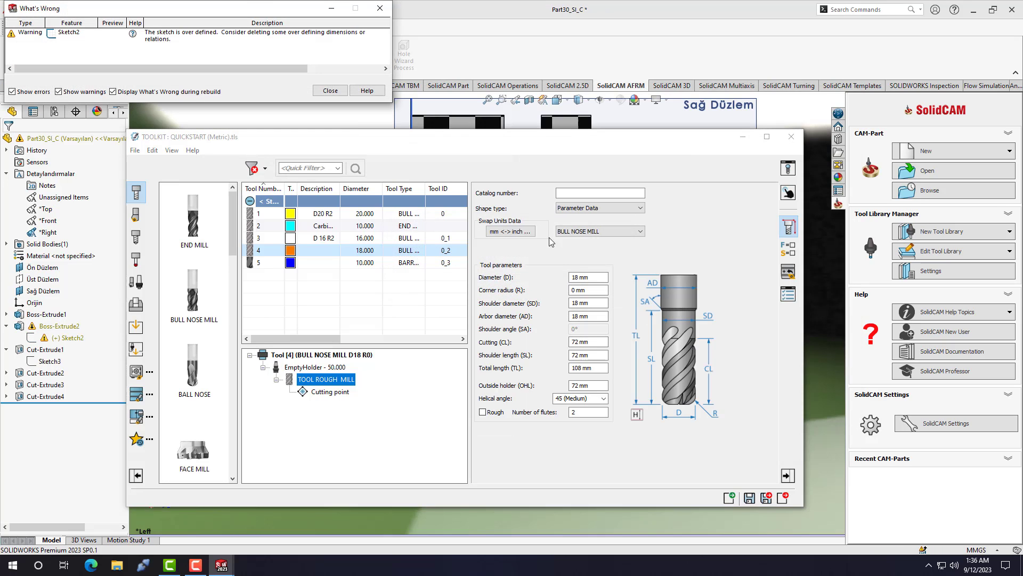
{"action": "left_click", "coordinate": [331, 90]}
{"action": "left_click", "coordinate": [791, 137]}
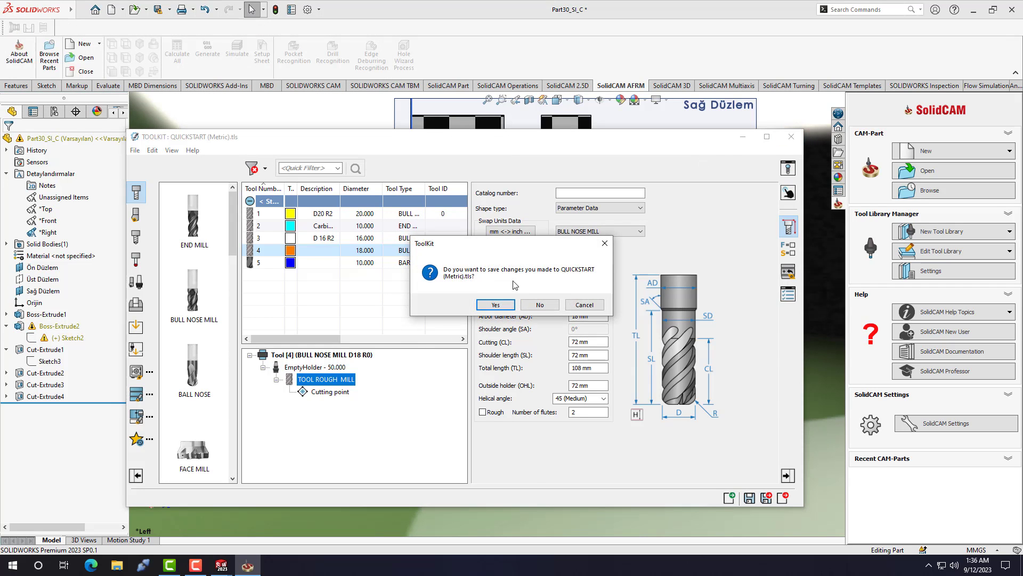
{"action": "left_click", "coordinate": [540, 305]}
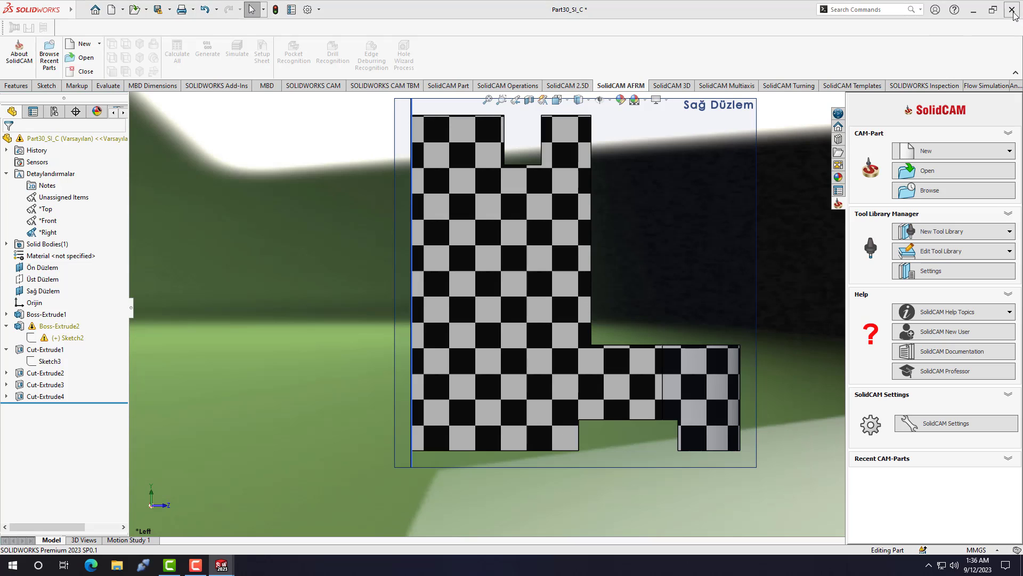